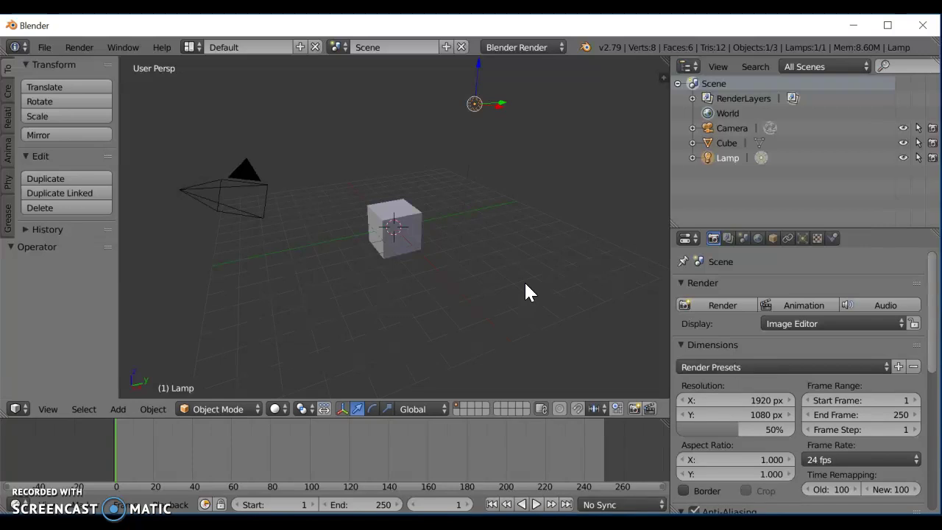
Examine the lamp's settings alongside the render, render layer, scene and world settings, including its object, constraint, data, texture and physics options.
right_click(79, 323)
click(774, 239)
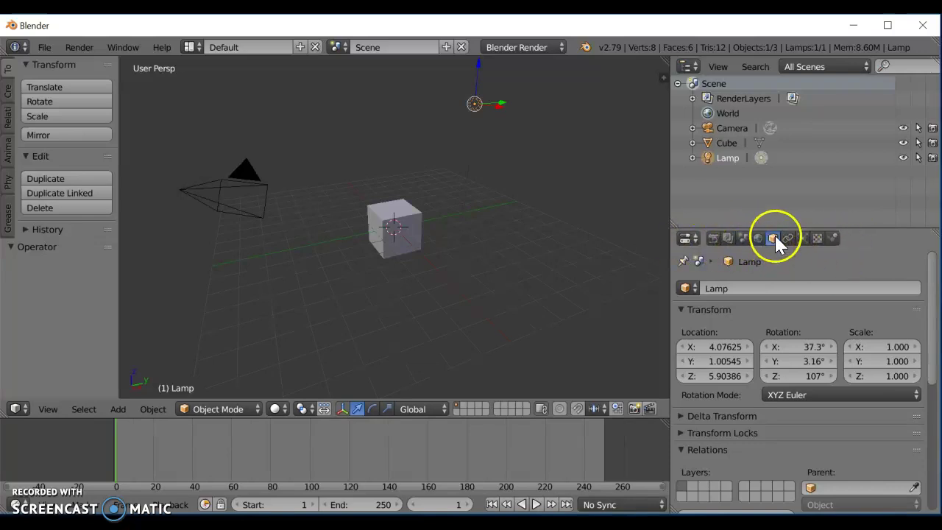
click(713, 238)
click(728, 238)
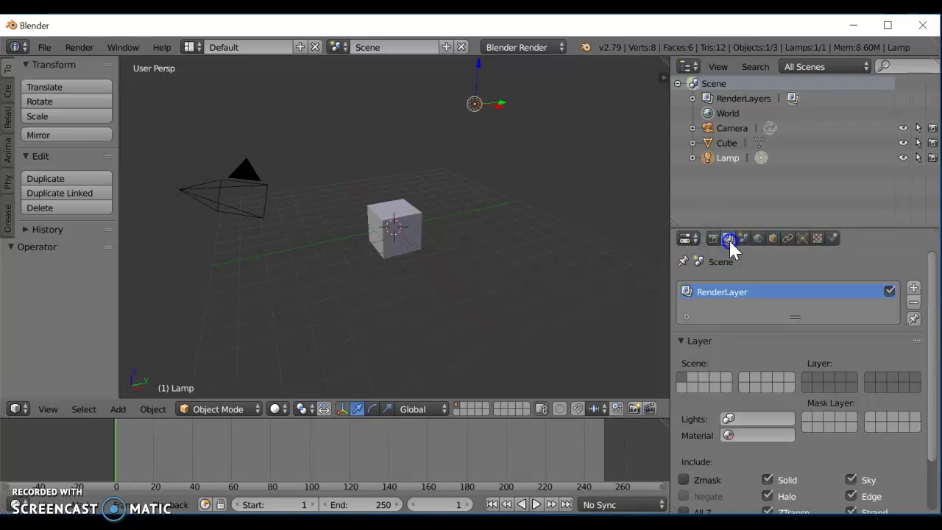
click(745, 239)
click(758, 238)
click(773, 238)
click(787, 238)
click(802, 238)
click(817, 238)
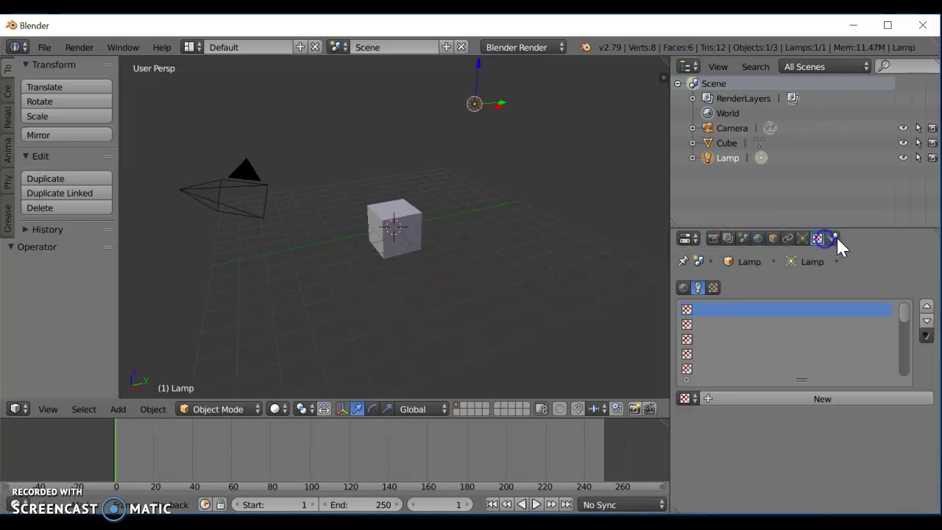
click(832, 237)
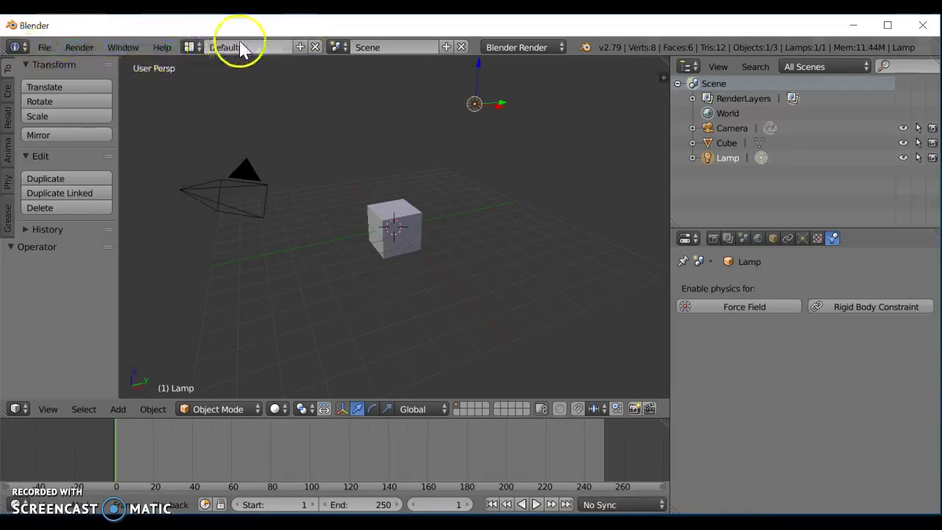
Review the available screen layouts, the scene list, and the file import and export formats.
click(190, 47)
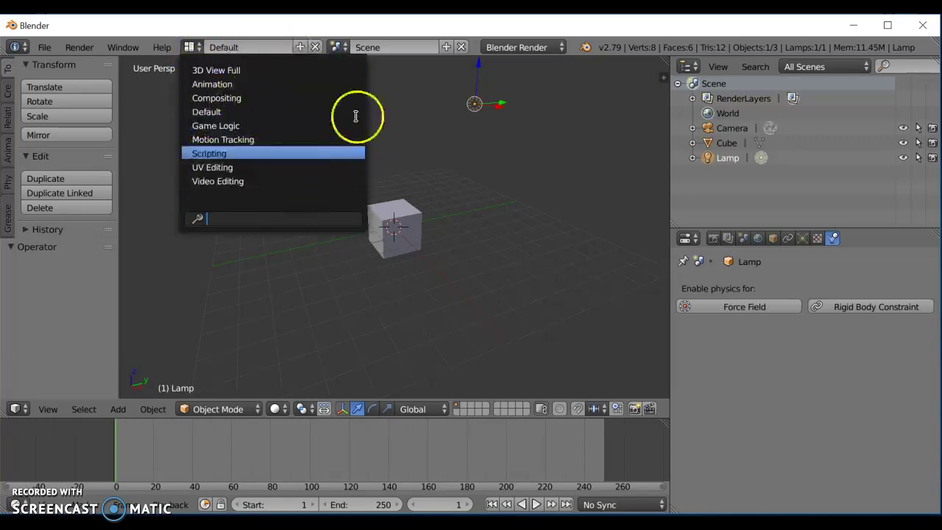
click(339, 45)
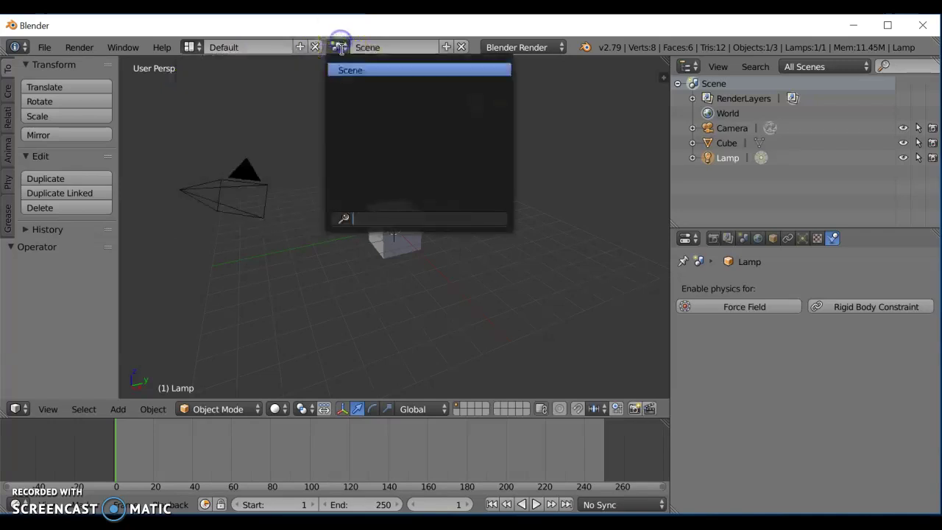
click(391, 51)
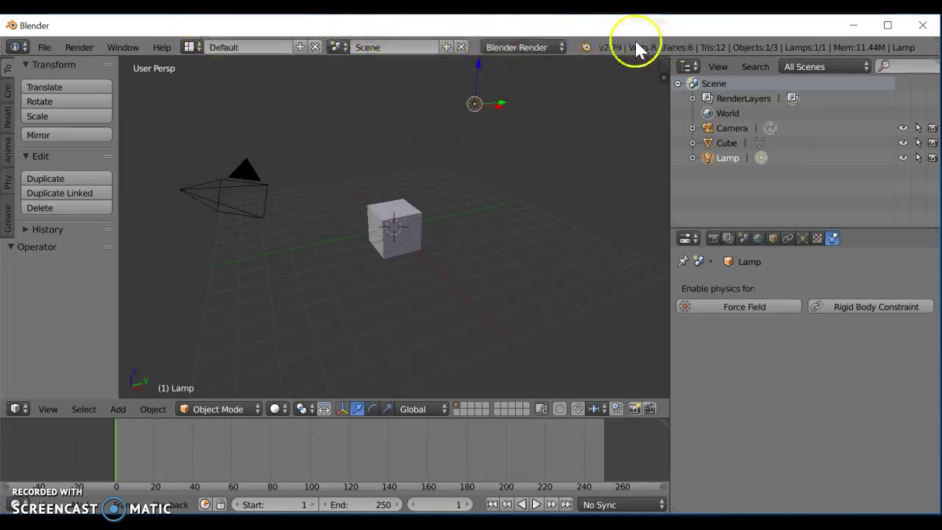
click(44, 47)
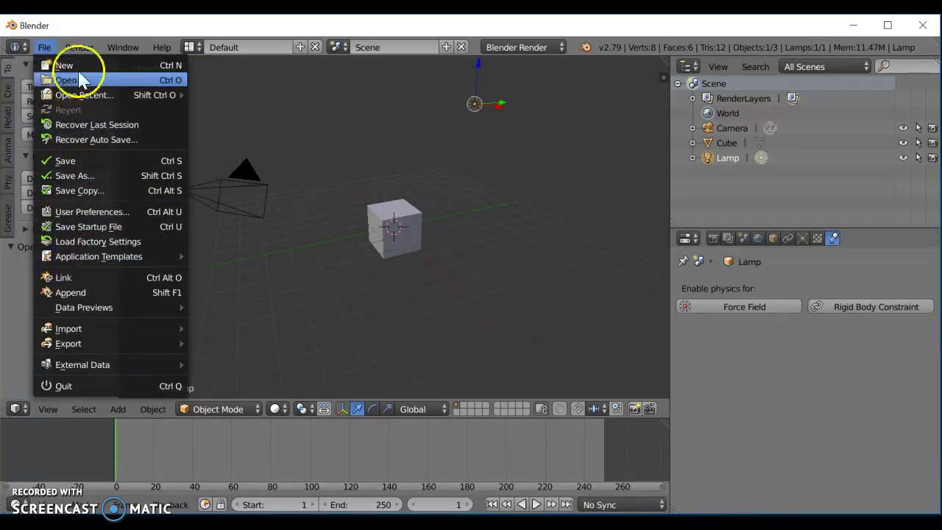
mouse_move(90, 97)
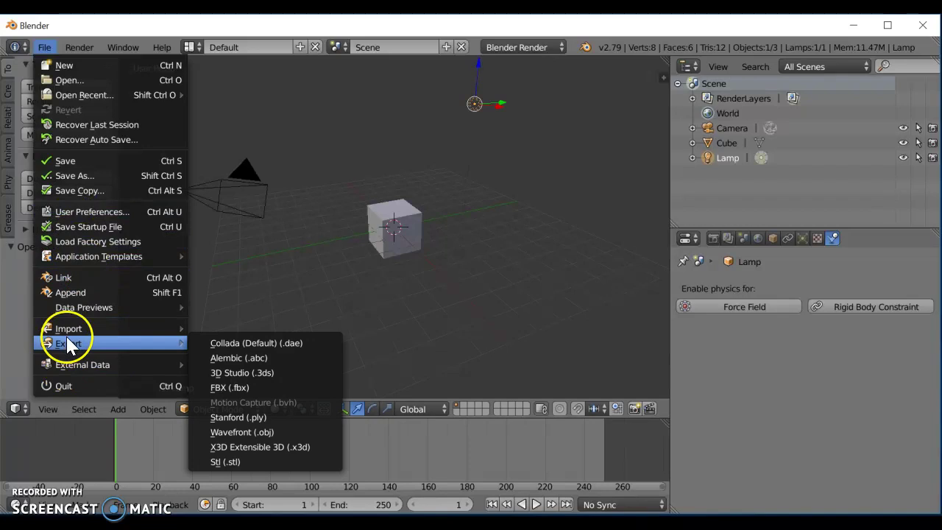
mouse_move(68, 328)
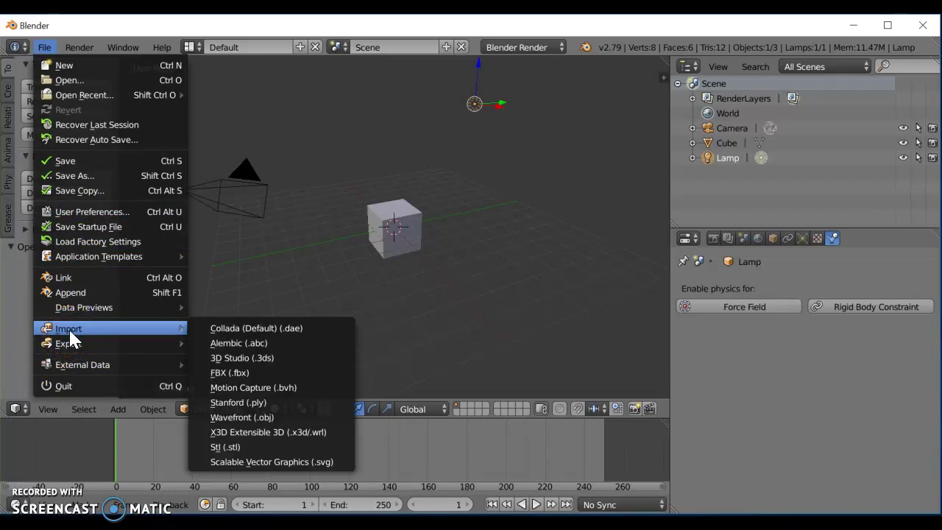
click(71, 342)
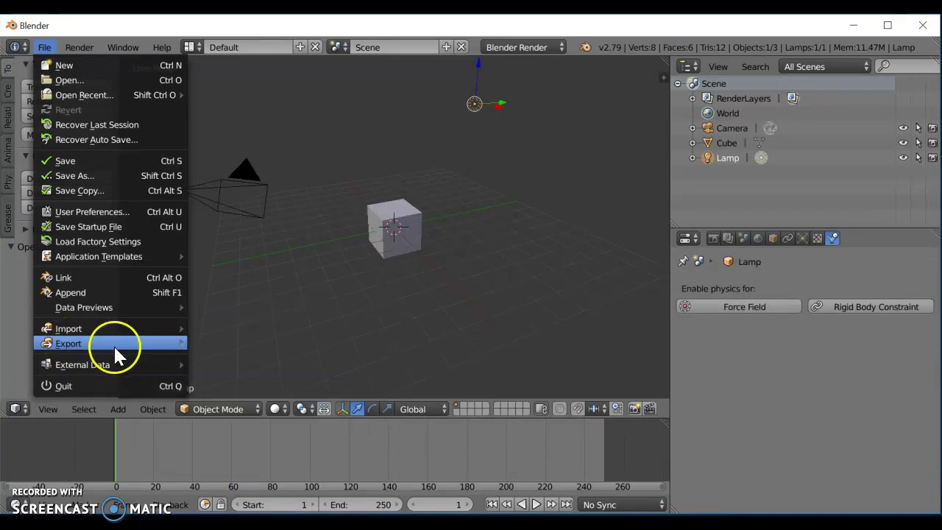
mouse_move(115, 335)
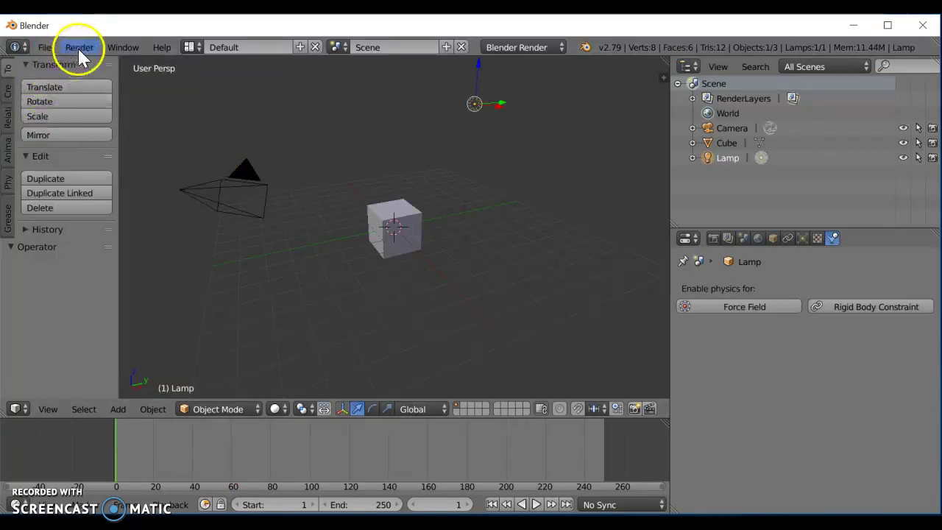
Review the render, window and help commands and the available render engines.
click(79, 48)
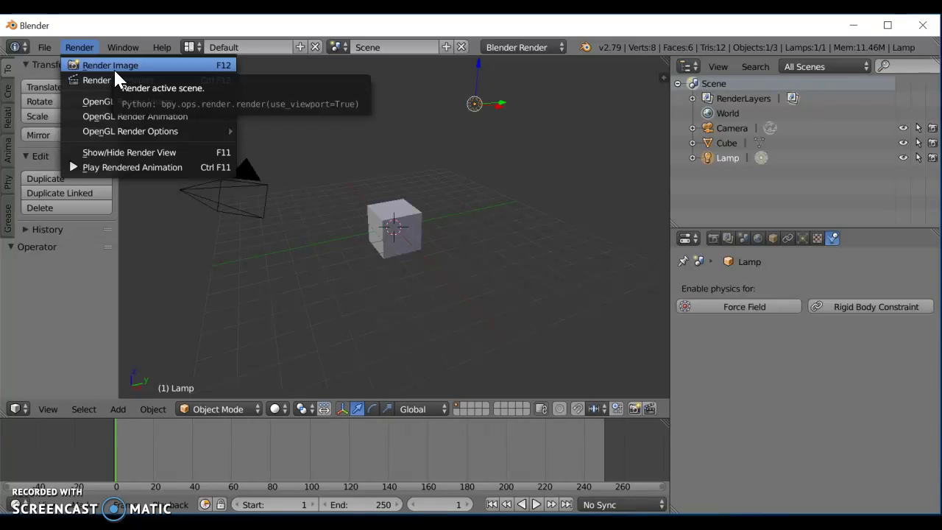
click(132, 47)
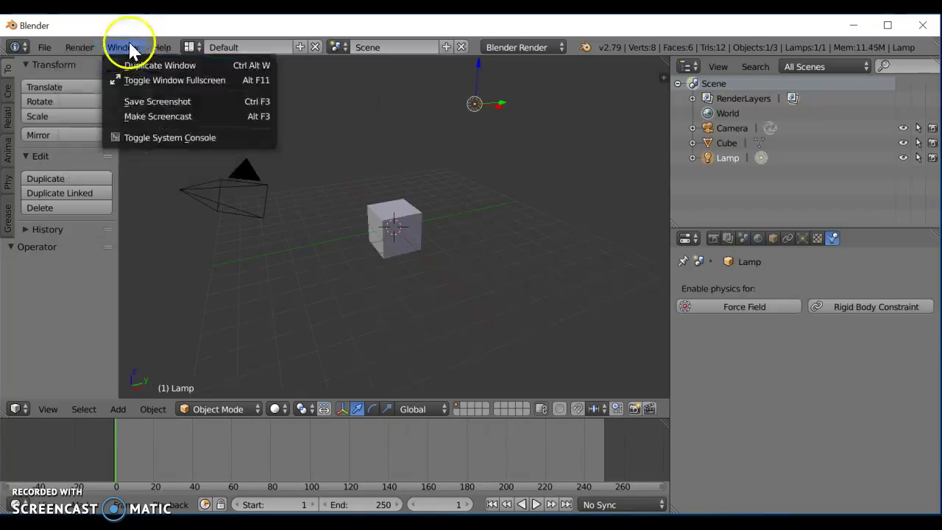
click(162, 49)
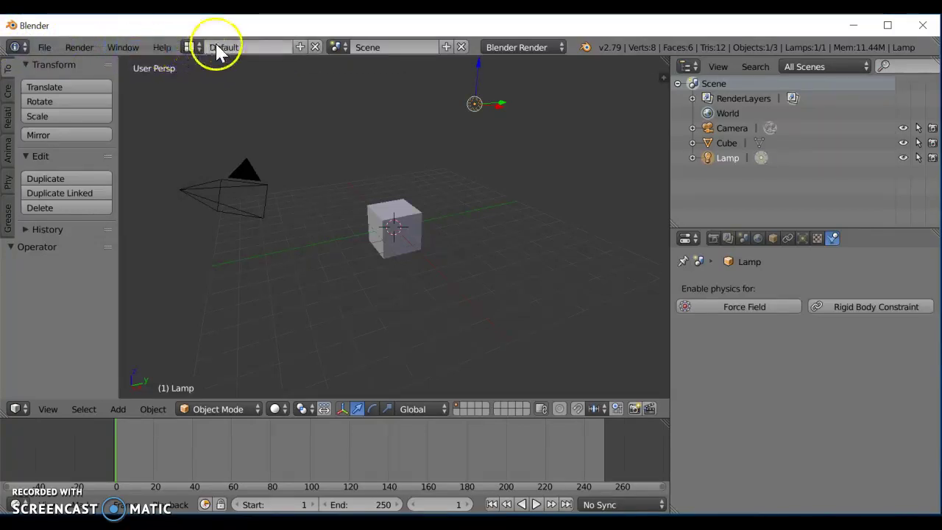
click(539, 48)
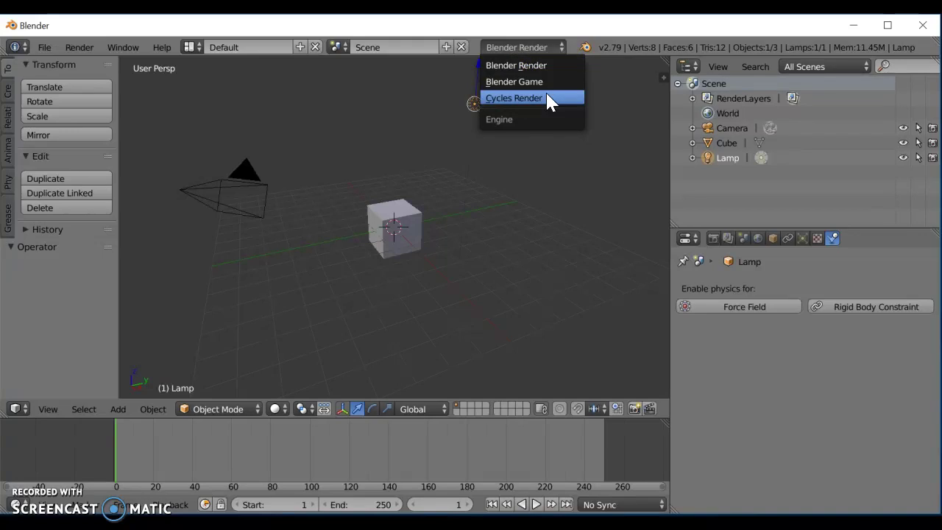
click(548, 82)
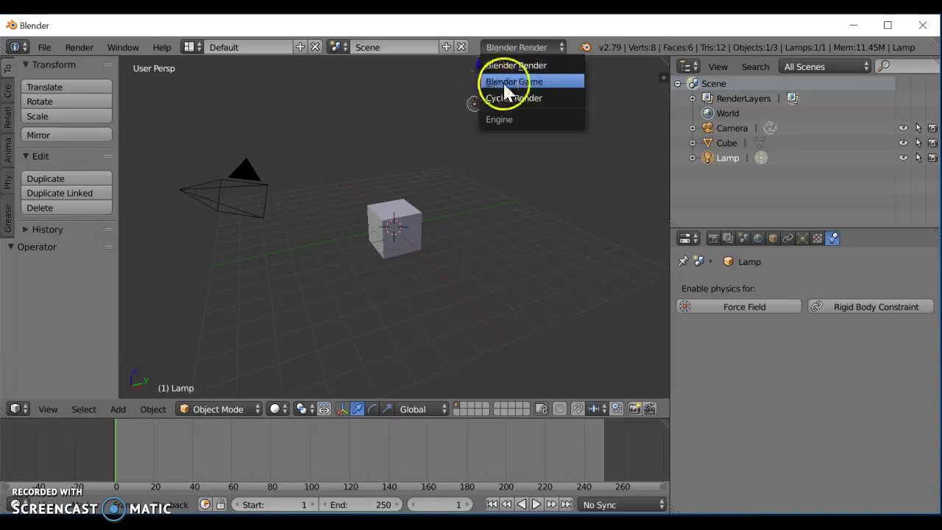
click(520, 83)
click(532, 47)
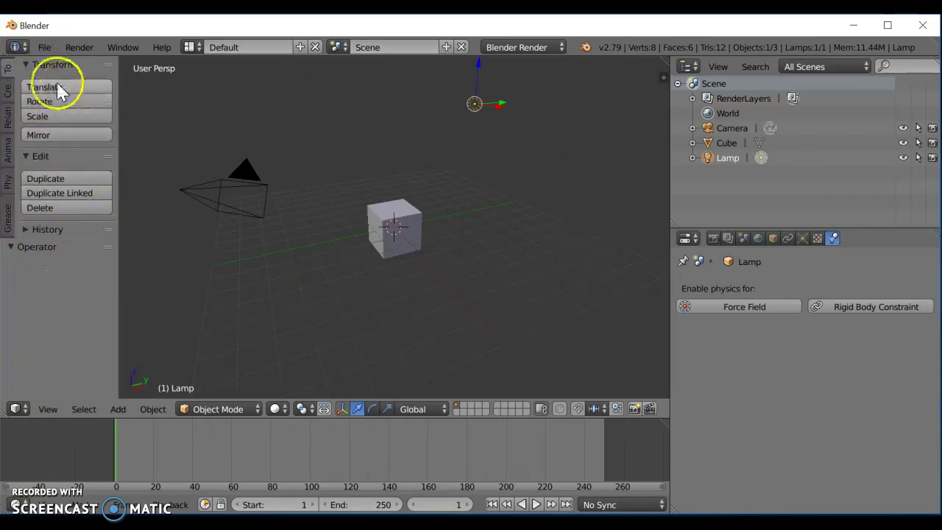
Look through the tool shelf's creation, relations, animation and physics tools, ending on the Grease Pencil tools.
click(7, 91)
click(7, 125)
click(7, 151)
click(7, 184)
click(6, 225)
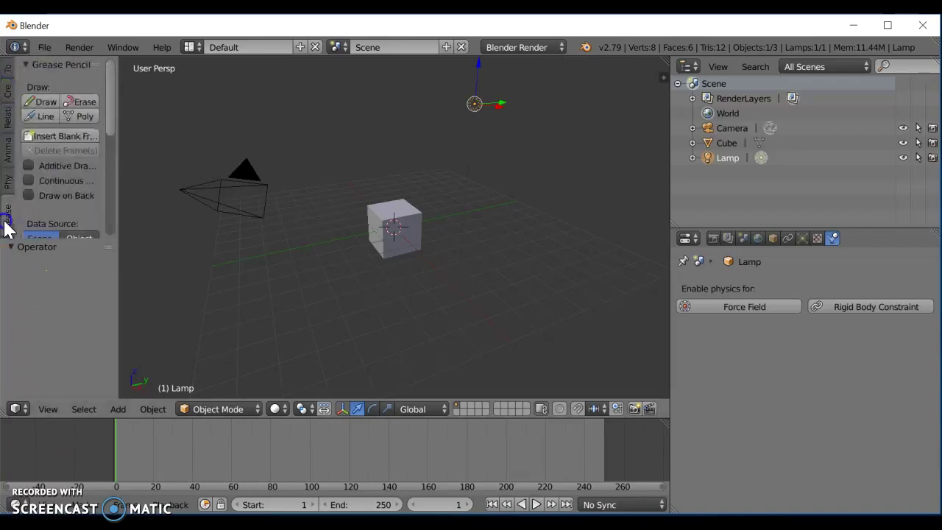
Select the camera, the cube and the lamp in turn in the 3D viewport, ending with the lamp.
right_click(245, 187)
right_click(406, 229)
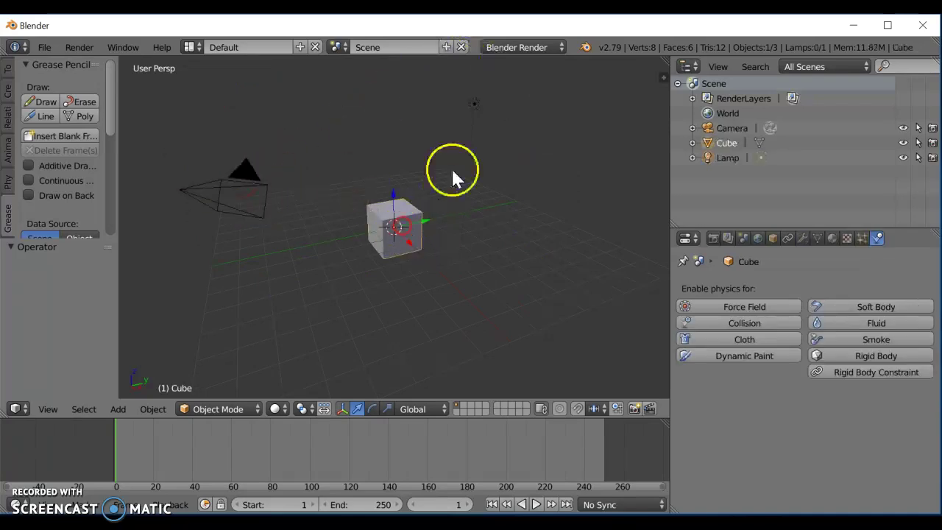
right_click(468, 107)
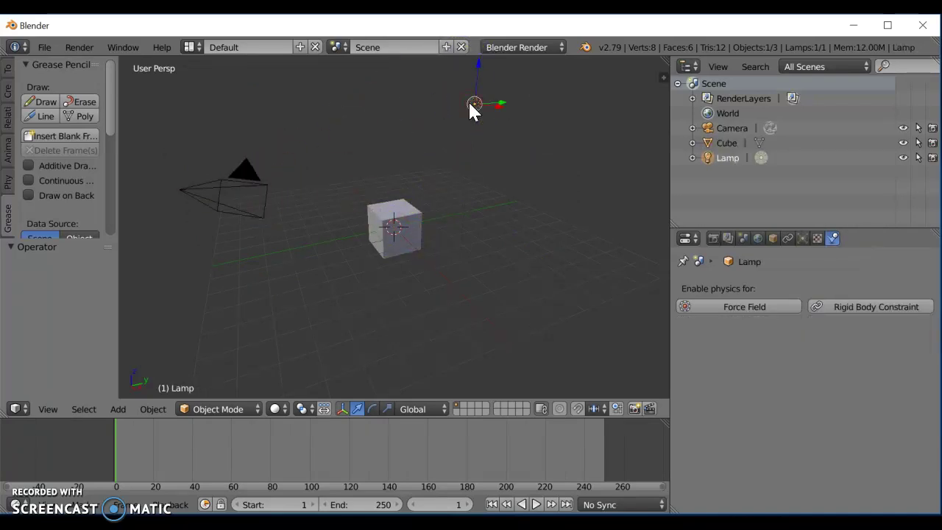
right_click(307, 208)
right_click(242, 192)
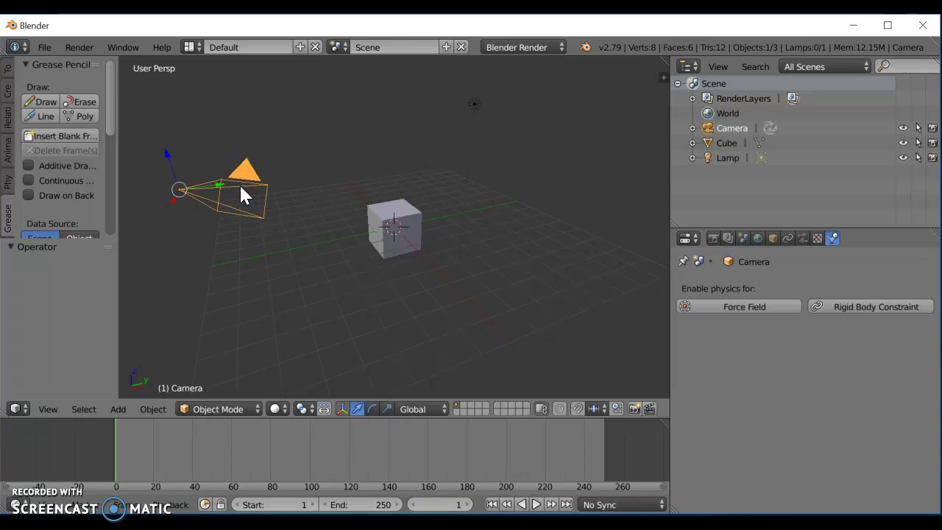
right_click(411, 237)
right_click(480, 105)
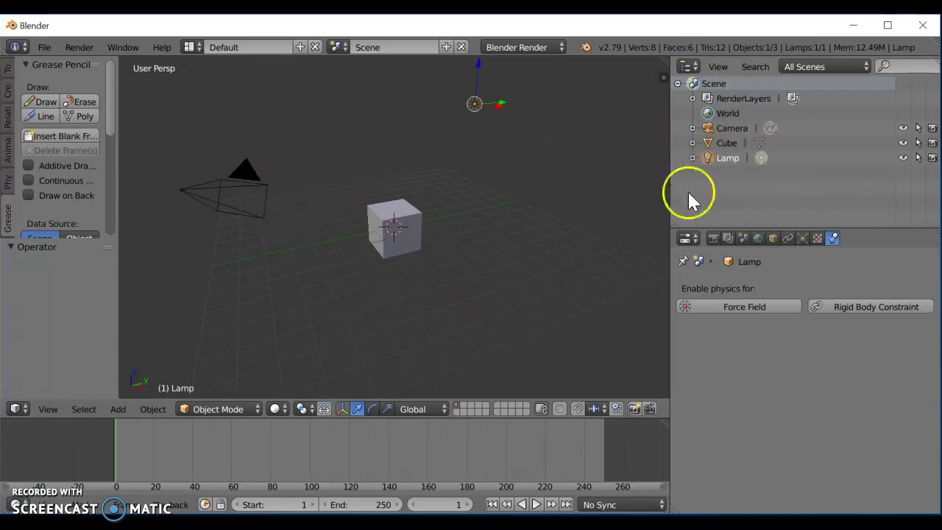
Select the cube and expand its Outliner entry to reveal its mesh data.
right_click(407, 225)
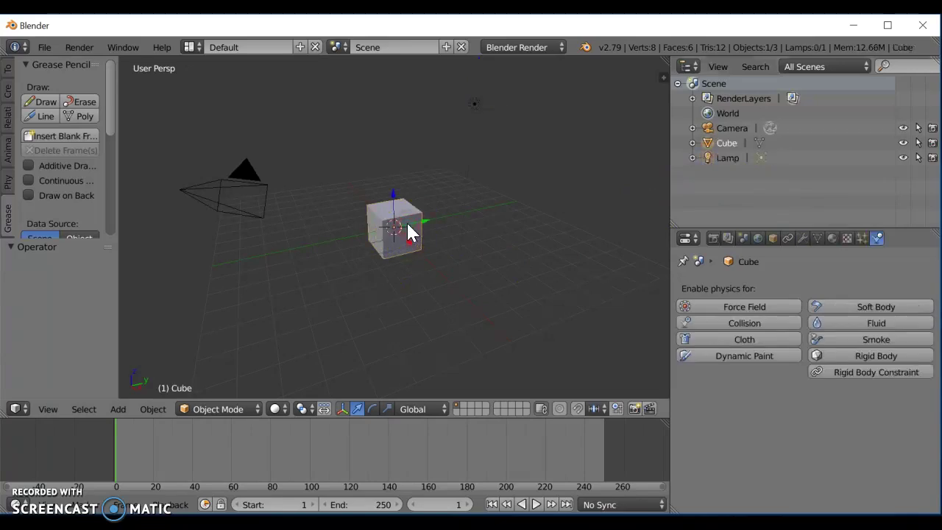
right_click(727, 145)
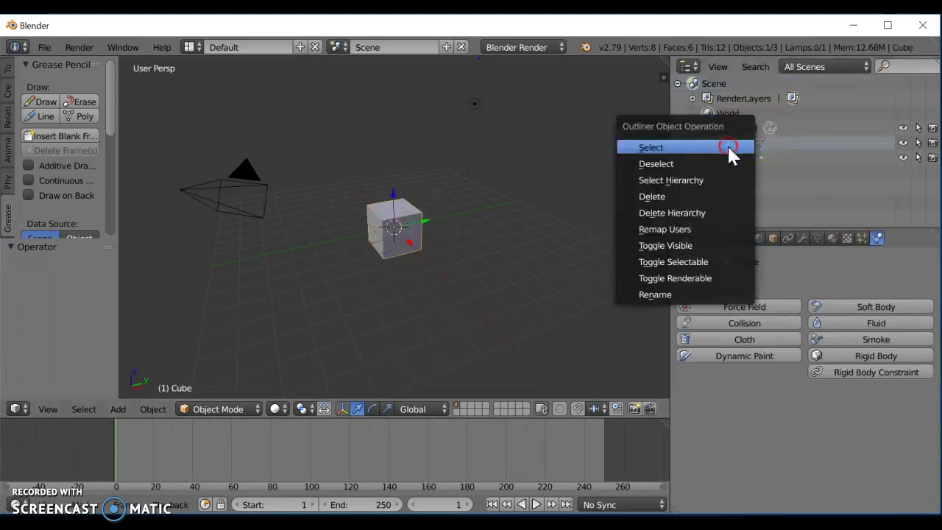
click(798, 181)
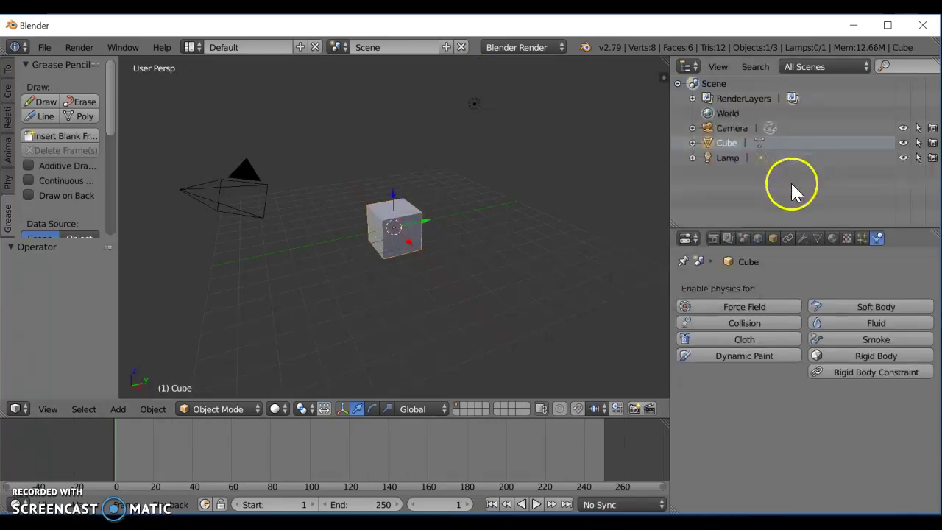
click(692, 143)
click(732, 148)
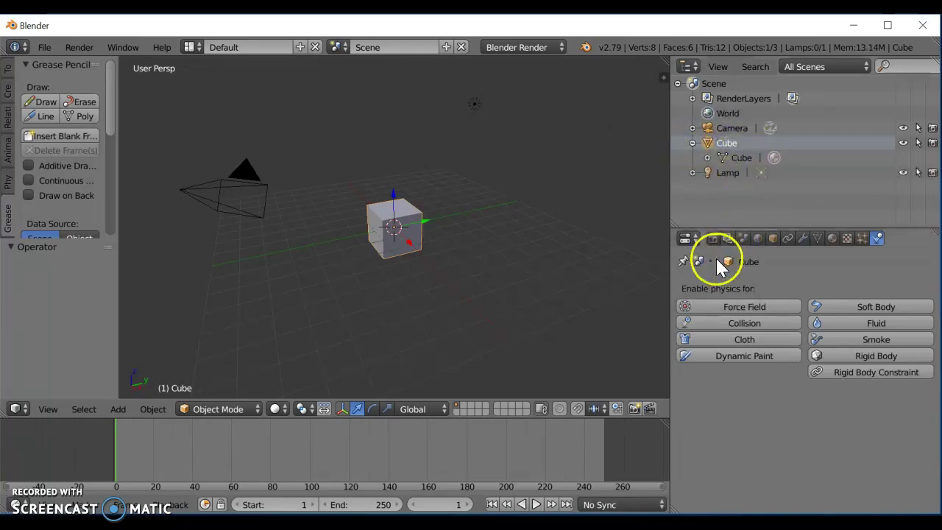
Show the cube's object properties, then select the lamp and examine its name and transform settings.
click(774, 236)
click(717, 289)
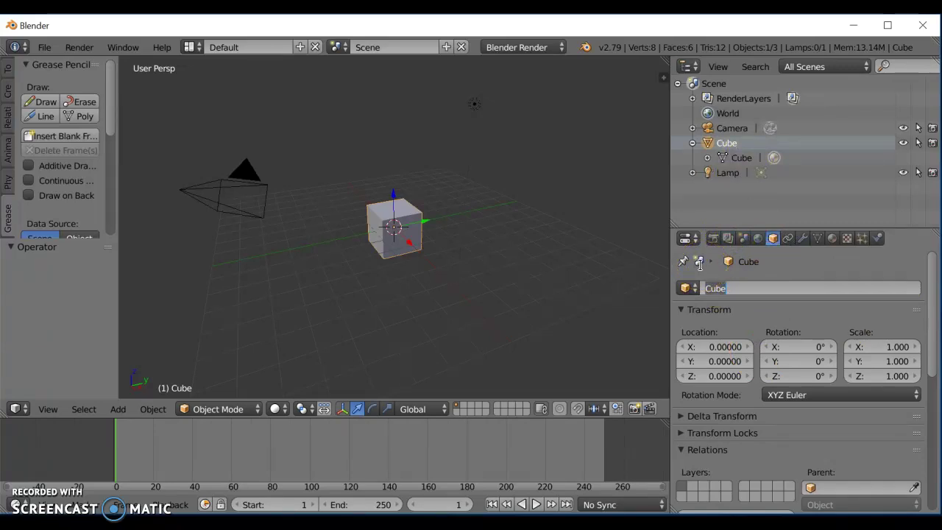
click(682, 313)
click(381, 215)
click(475, 118)
right_click(476, 107)
click(745, 270)
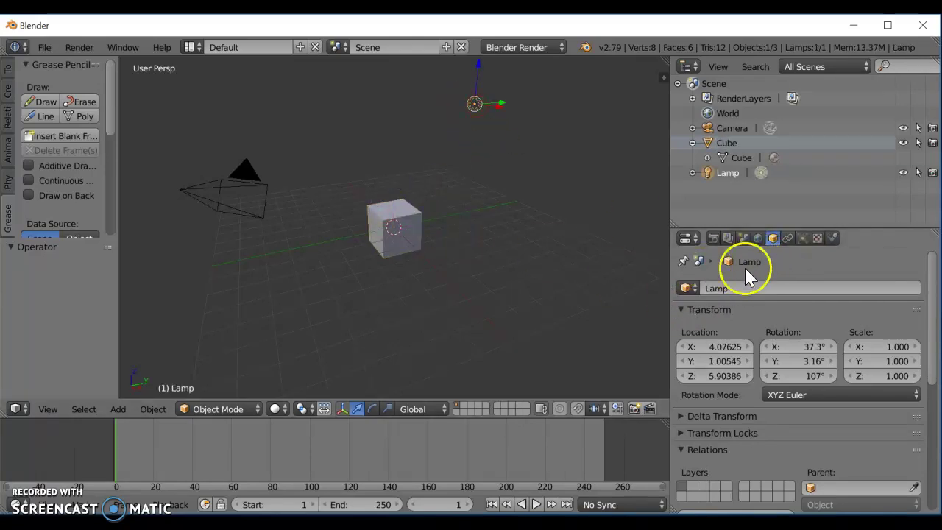
scroll(742, 415, down, 3)
scroll(730, 403, up, 3)
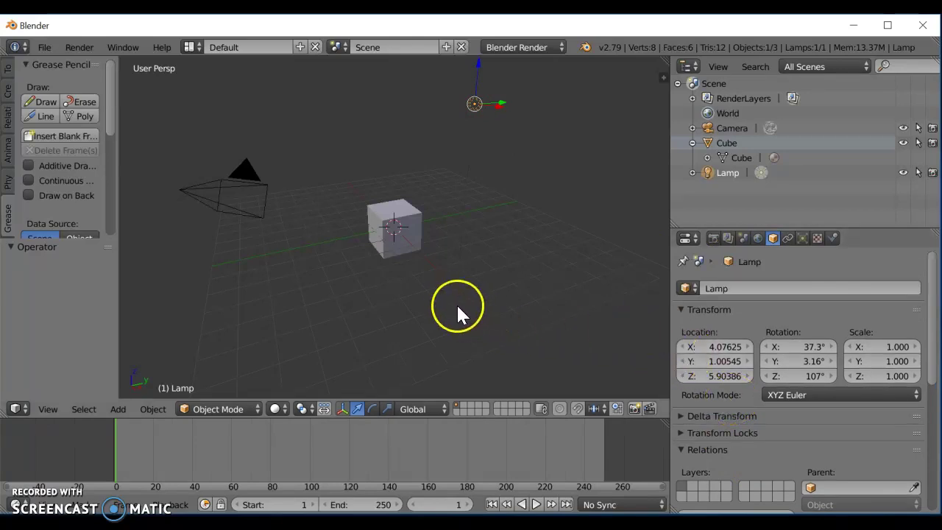
Select the cube and examine its object properties, from the transform settings through display and duplication.
right_click(418, 249)
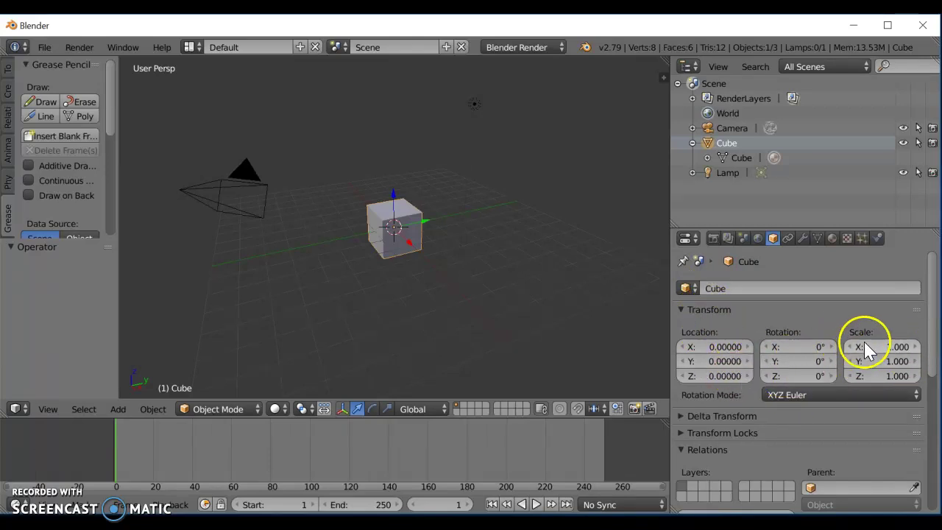
scroll(795, 369, down, 8)
scroll(795, 369, down, 2)
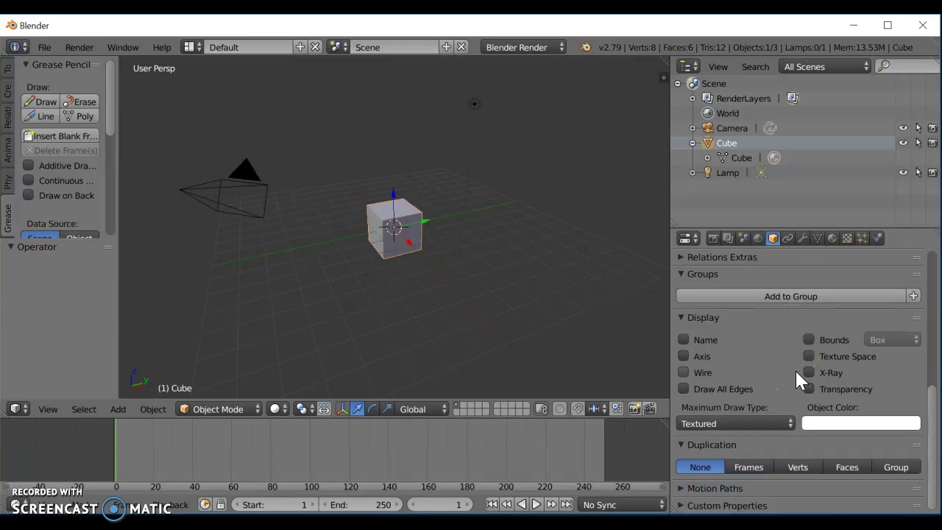
scroll(795, 368, up, 10)
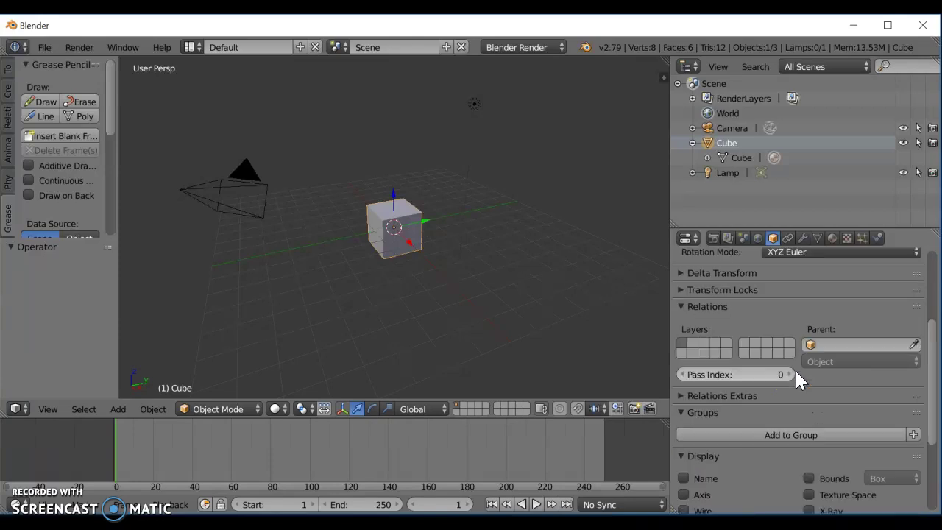
Select the camera in the viewport and scrub the timeline back to frame 1.
right_click(253, 179)
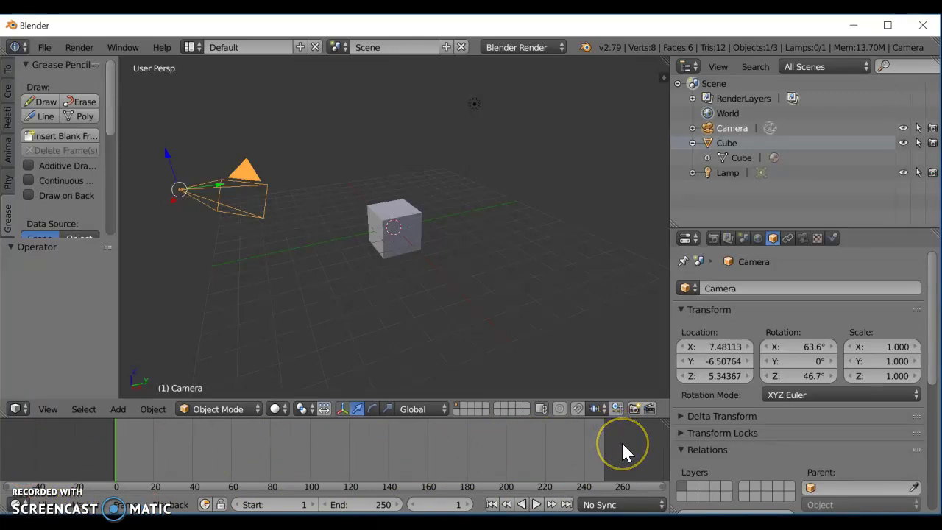
click(285, 471)
mouse_move(309, 455)
mouse_down()
mouse_move(253, 489)
mouse_move(147, 490)
mouse_move(119, 443)
mouse_up()
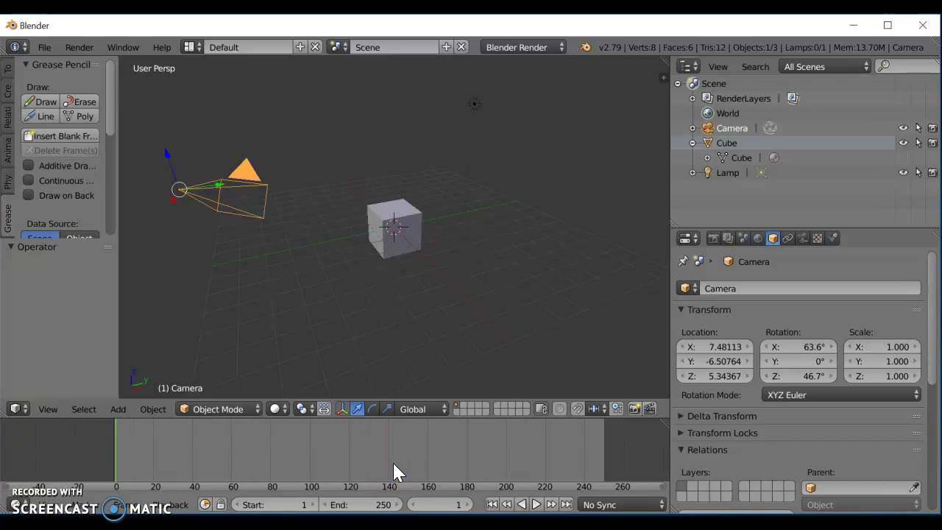
Show the object transform and edit tools in an enlarged tool shelf and translate the cube to about X 3.13, Y 4.09, Z -2.43.
click(9, 69)
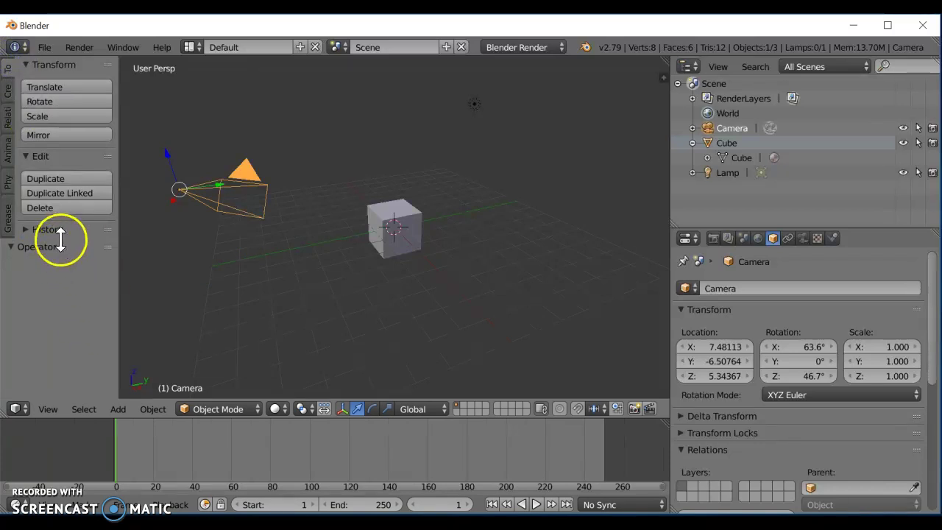
drag(62, 240, 57, 348)
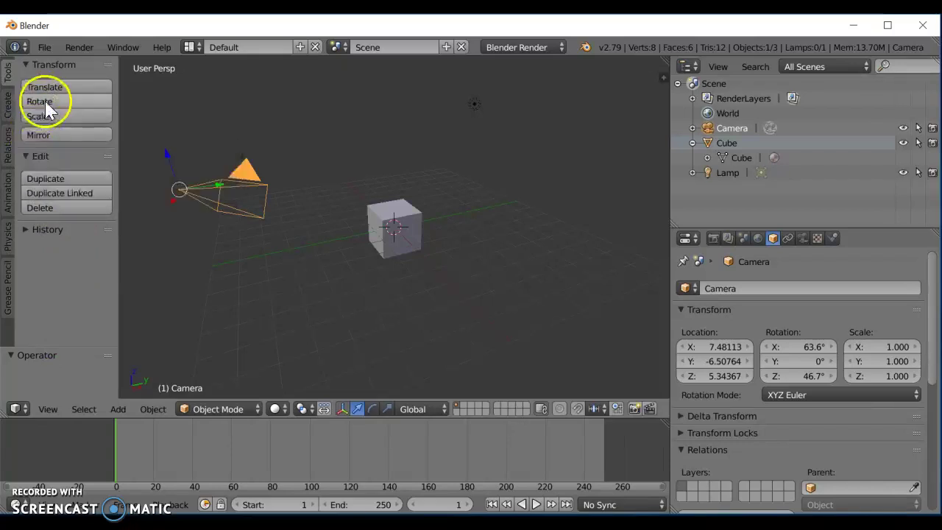
right_click(409, 238)
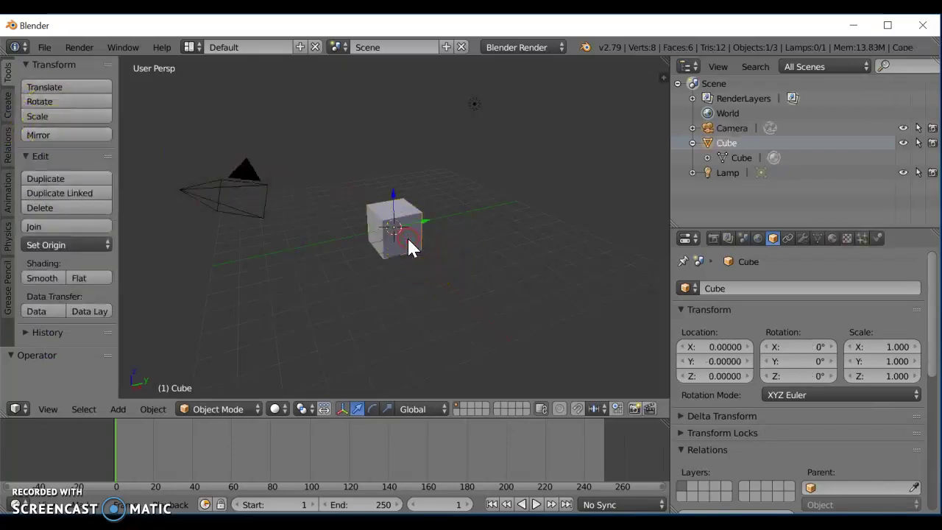
click(405, 223)
click(56, 87)
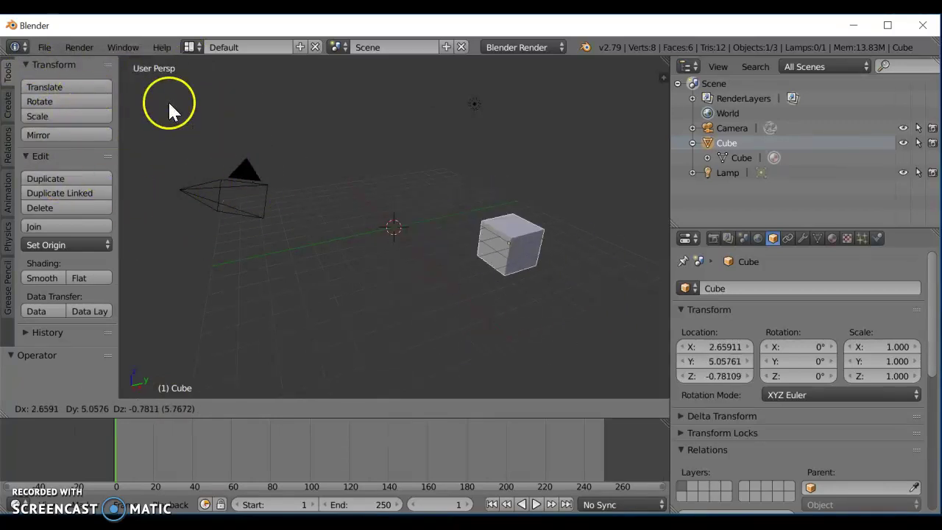
click(156, 142)
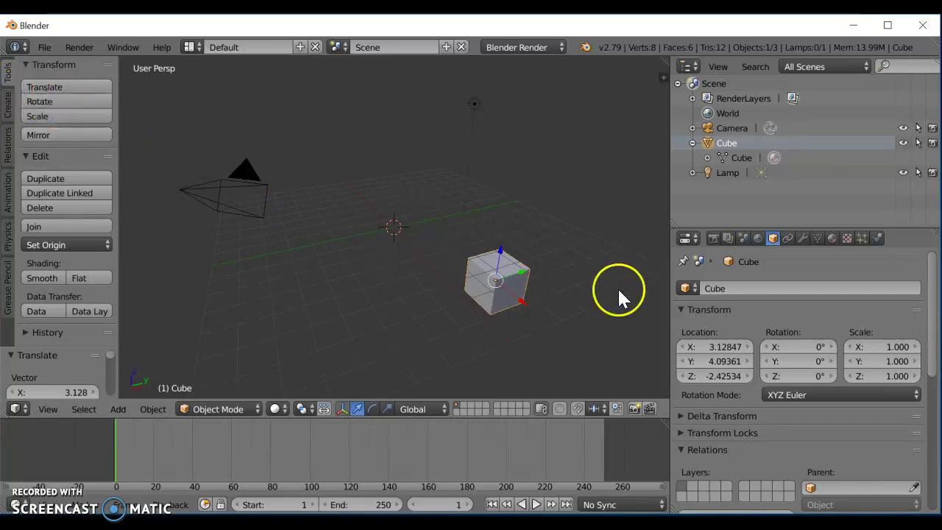
Rotate the cube freely by about 1990° and scale it uniformly to about 0.641.
click(39, 103)
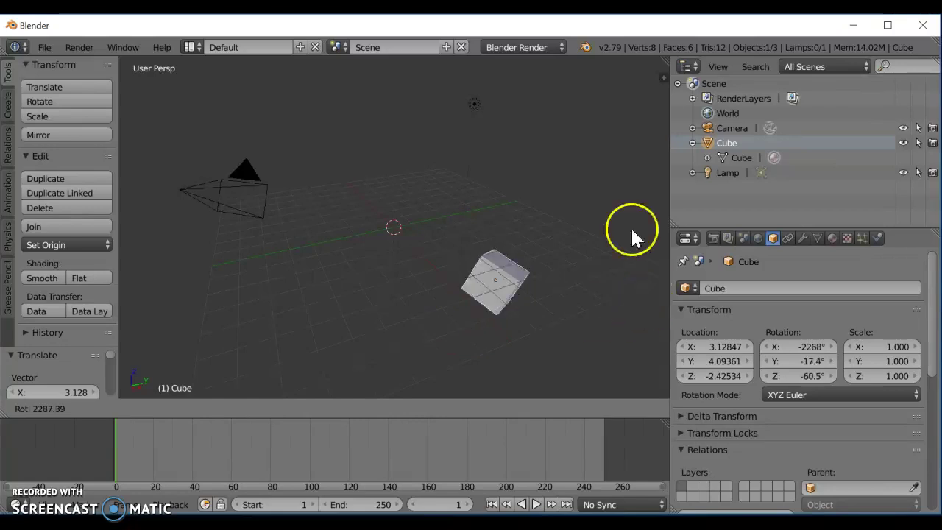
click(547, 311)
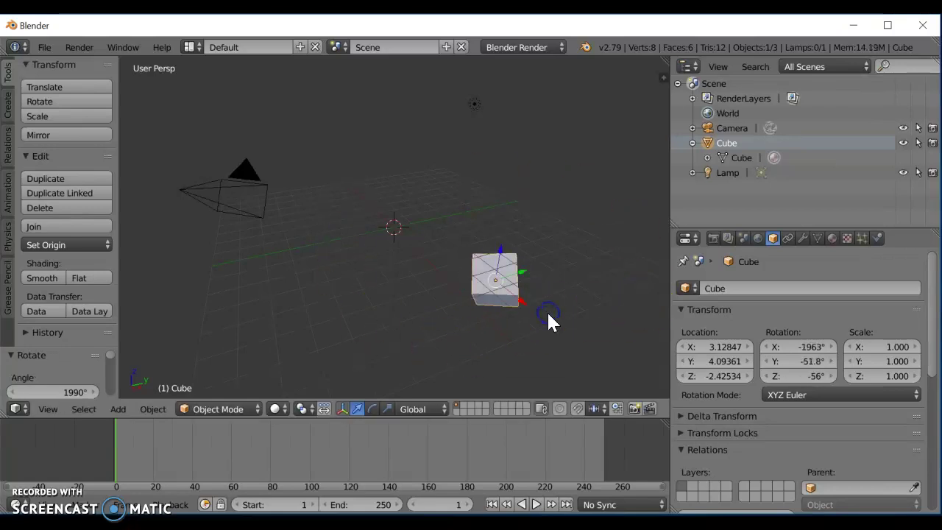
click(56, 116)
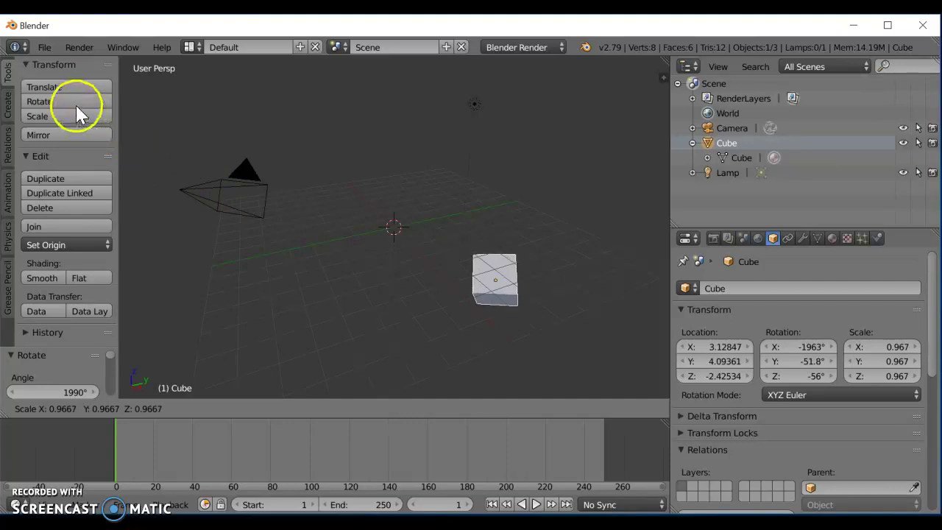
click(212, 174)
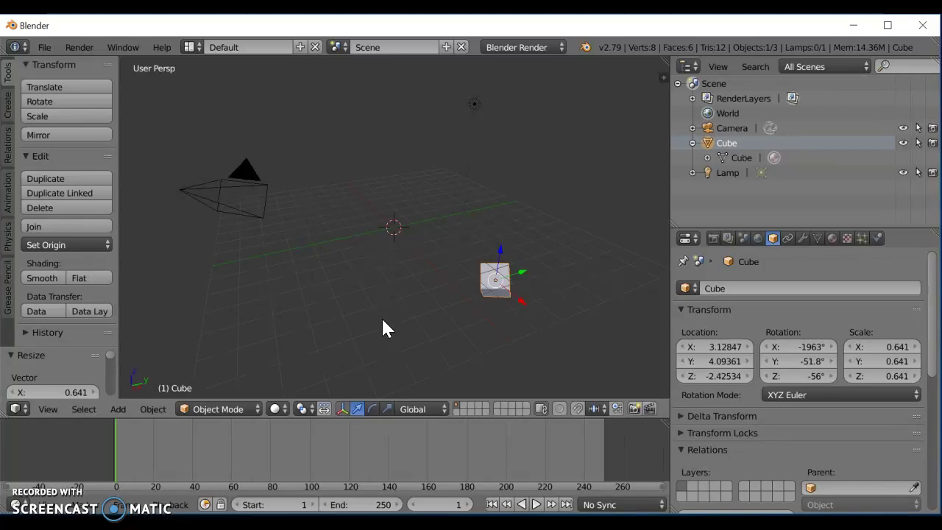
Widen the Outliner and Properties editors, and move the cube along the X axis by about -13.44 units.
drag(670, 228, 647, 234)
drag(506, 299, 382, 240)
Examine the scene's render settings, including the resolution, frame range and frame rate.
click(691, 238)
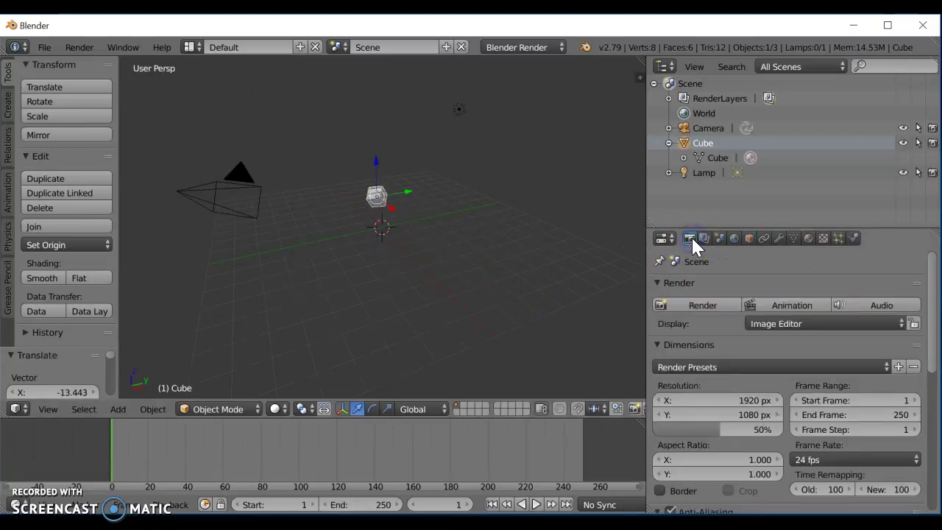
click(690, 237)
scroll(706, 273, down, 2)
scroll(707, 272, up, 2)
Show the render layer settings, switch the viewport to an empty scene layer and return to the first layer.
click(703, 238)
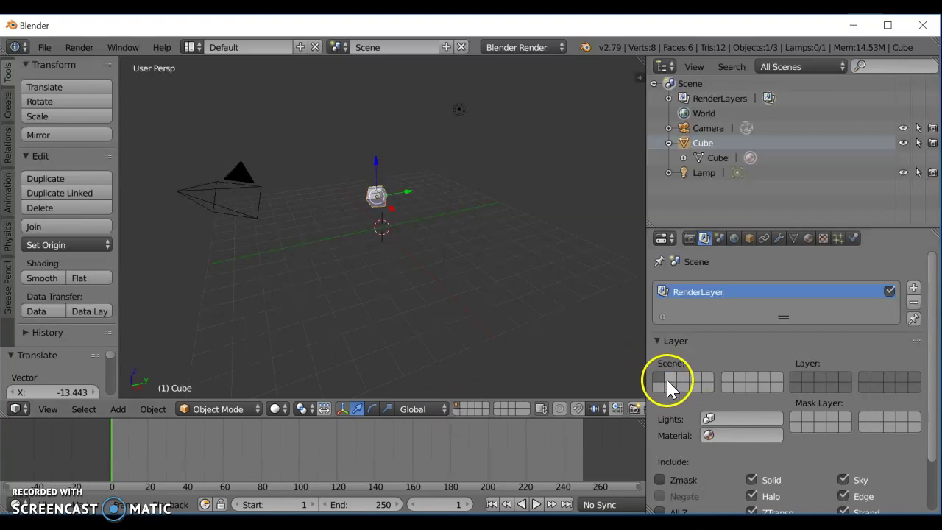
click(460, 403)
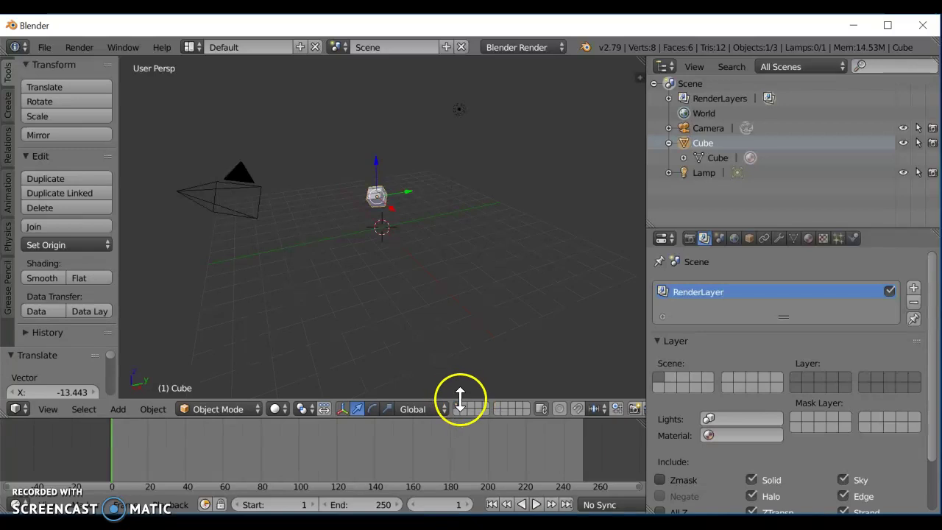
click(496, 404)
click(508, 404)
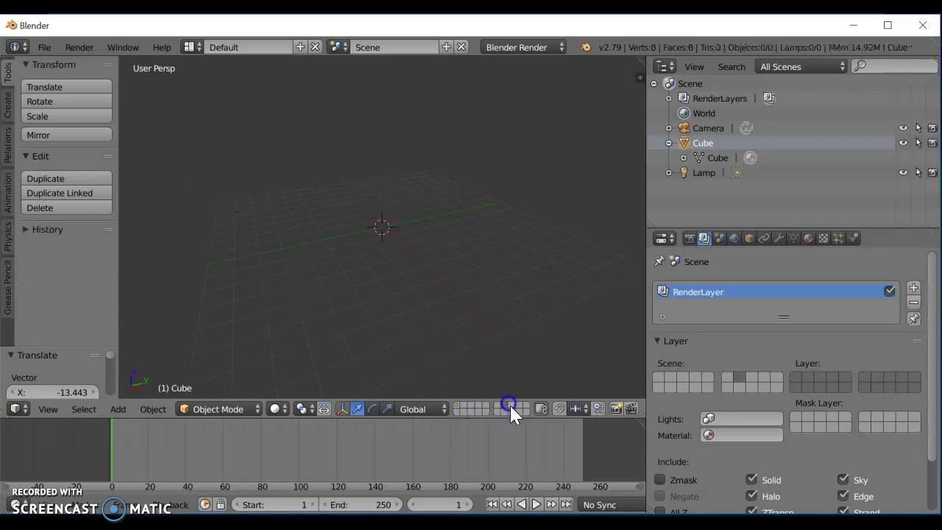
click(456, 403)
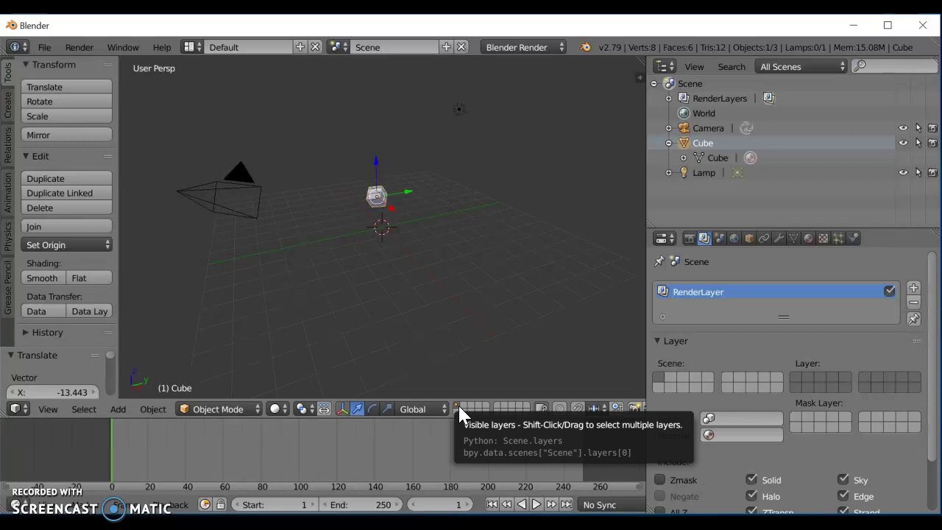
click(456, 405)
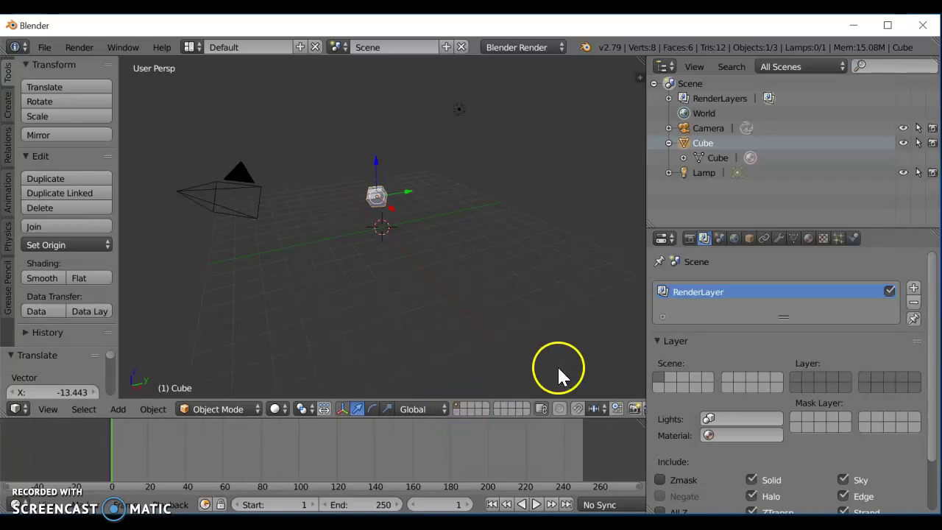
Examine the scene settings for camera and units, and the world settings.
click(717, 238)
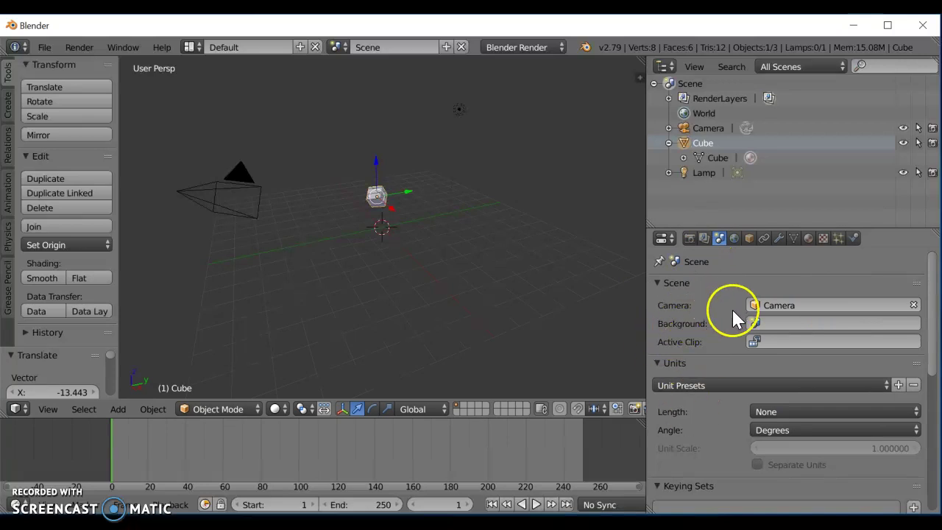
click(734, 237)
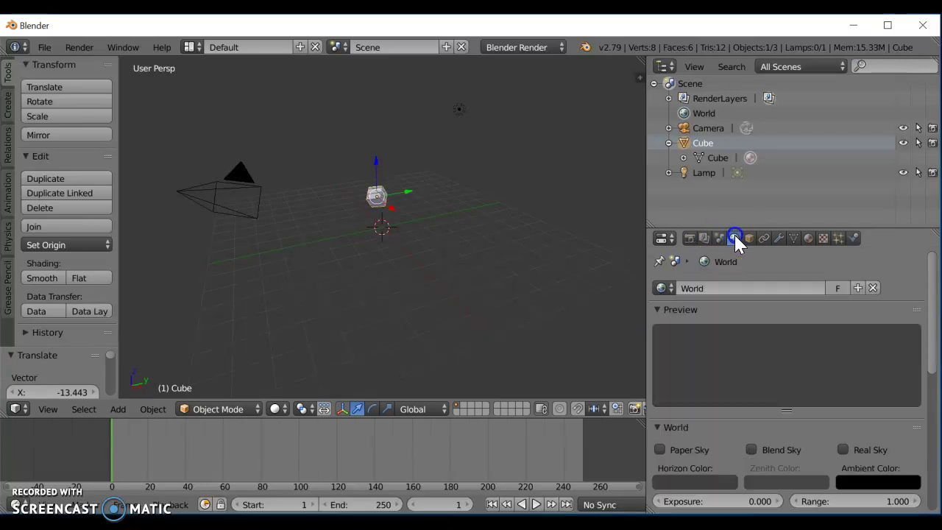
Review the cube's object properties, from its transform values down through the remaining sections.
click(750, 239)
click(751, 240)
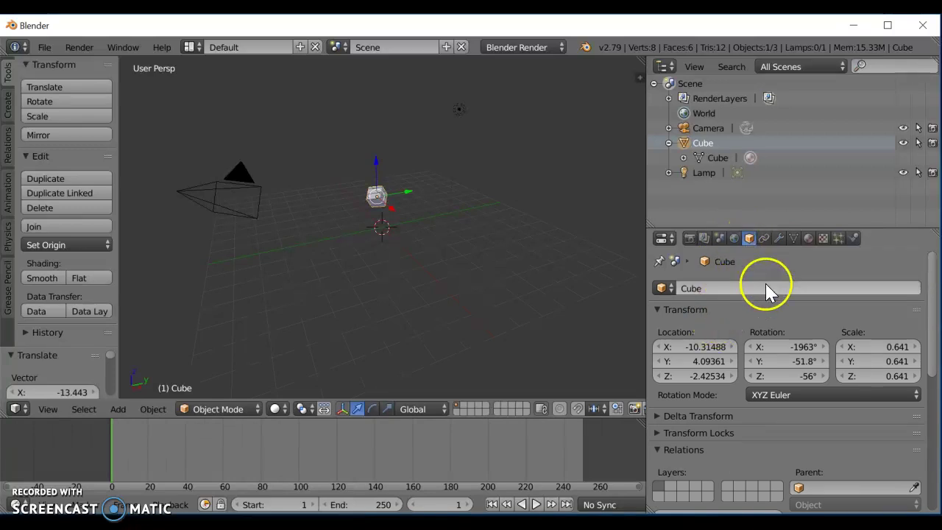
scroll(766, 284, down, 5)
scroll(765, 282, up, 5)
click(759, 277)
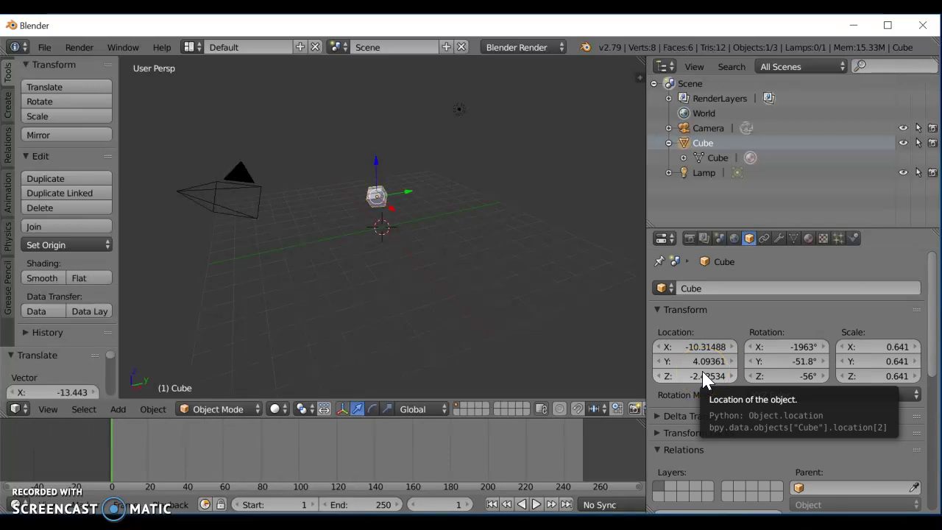
Look at where object constraints and modifiers can be added to the cube.
click(778, 237)
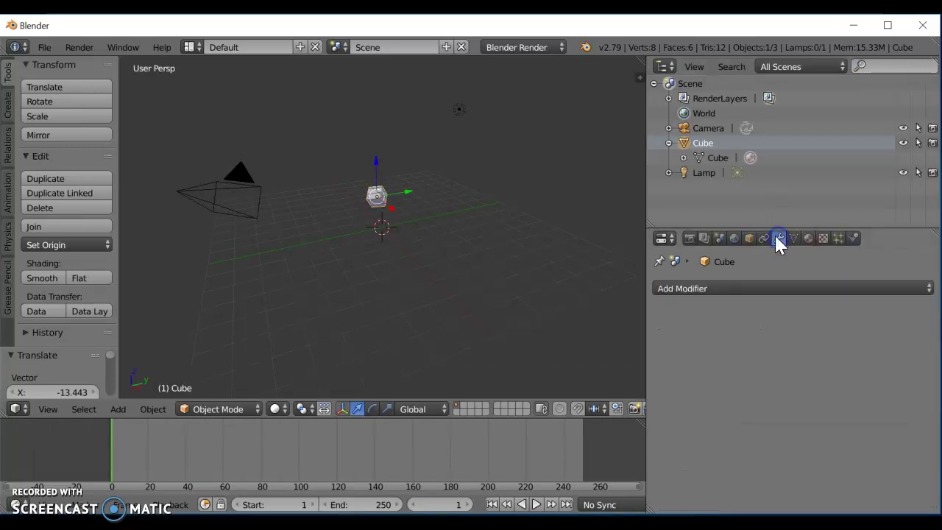
click(765, 238)
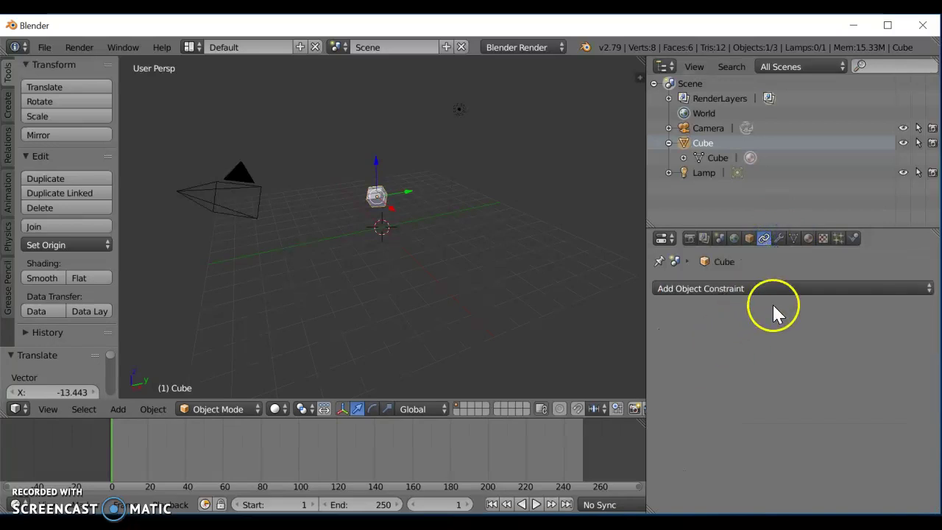
click(779, 237)
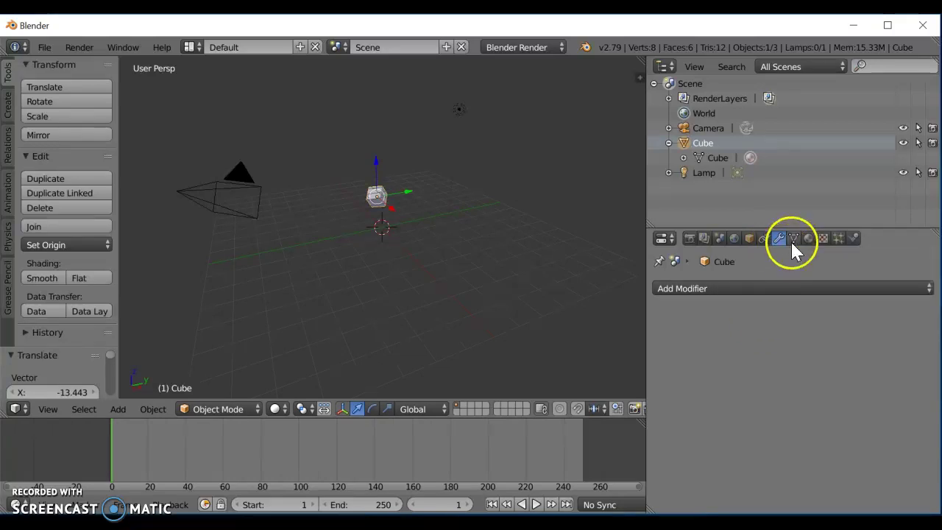
Examine the cube's mesh data properties, from normals and vertex groups through shape keys, UV maps and vertex colors.
click(793, 238)
click(836, 352)
click(800, 237)
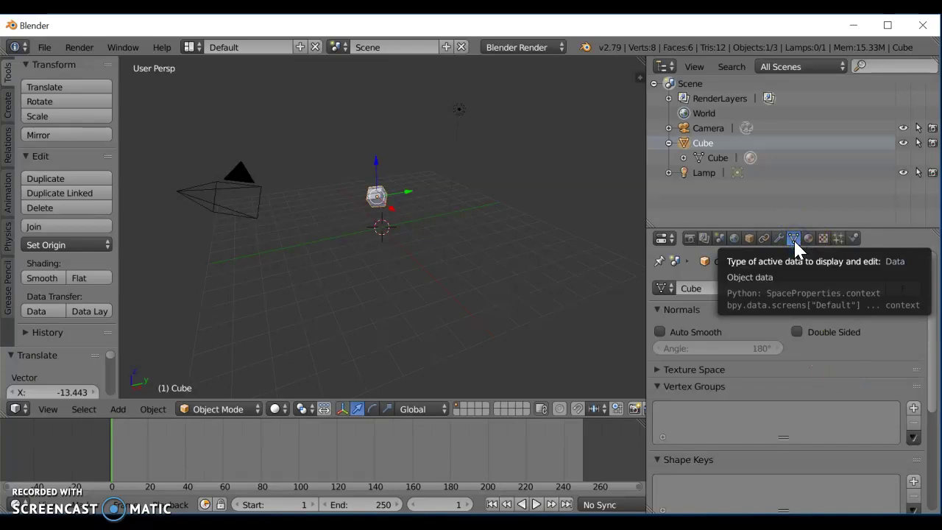
click(841, 367)
scroll(826, 359, down, 3)
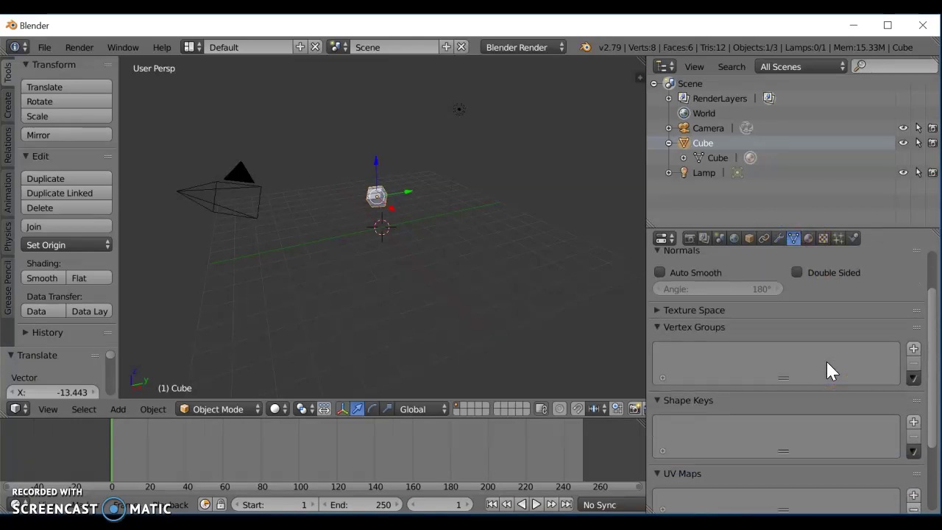
scroll(828, 363, down, 4)
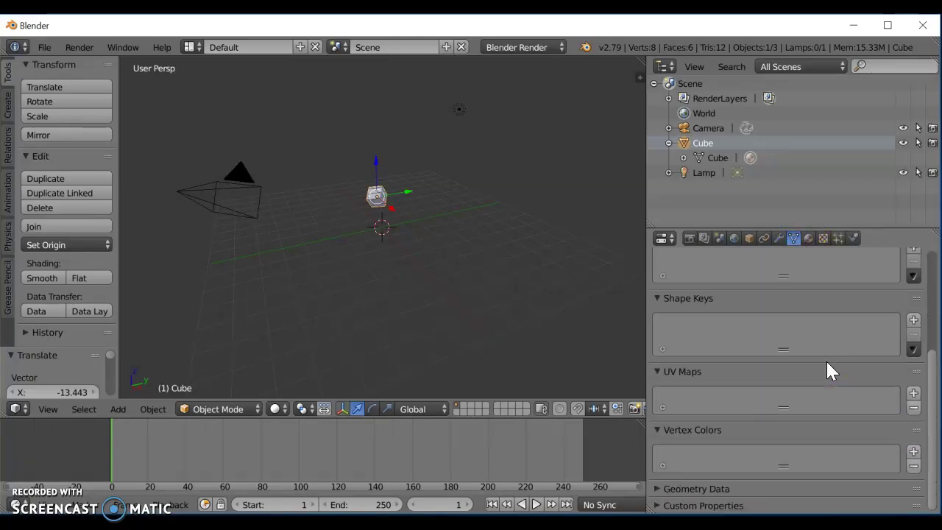
scroll(826, 360, up, 7)
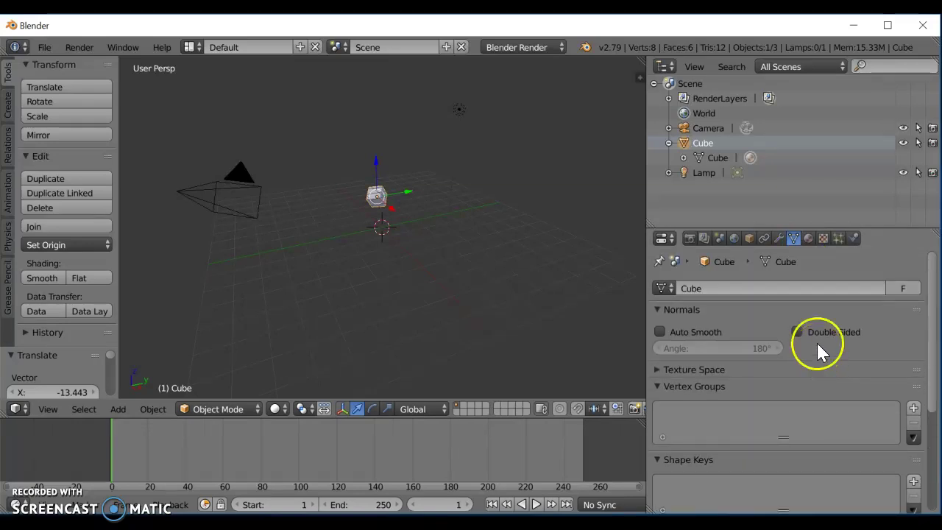
Examine the cube's material properties, covering the preview and the diffuse, specular and shading settings.
click(808, 238)
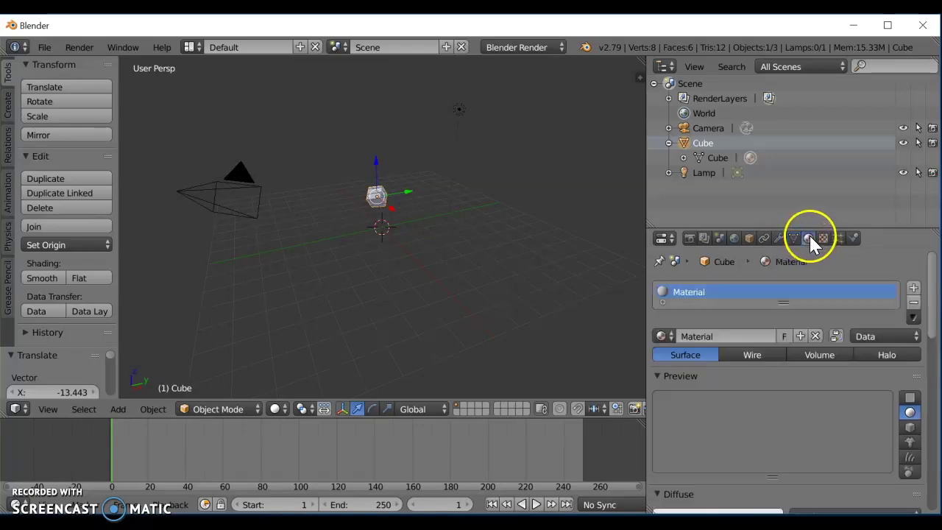
click(823, 238)
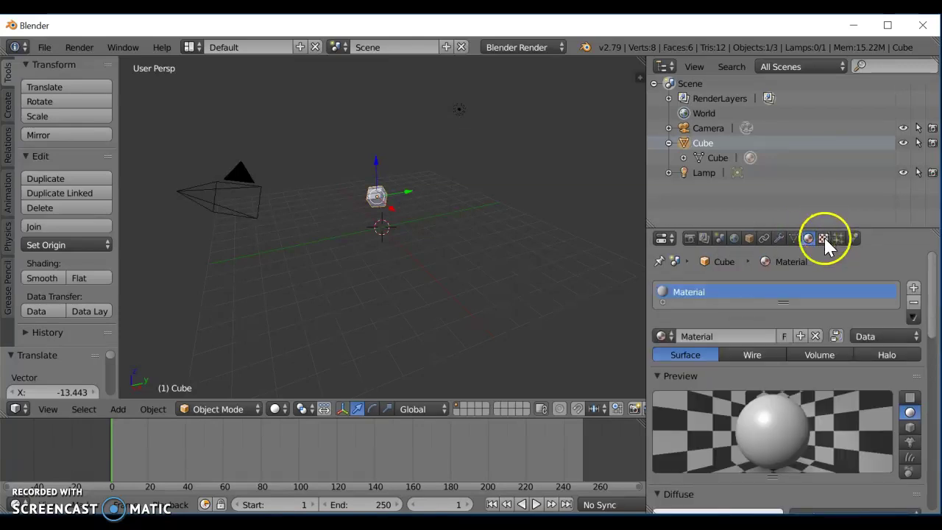
click(809, 238)
scroll(815, 400, down, 3)
scroll(816, 402, down, 2)
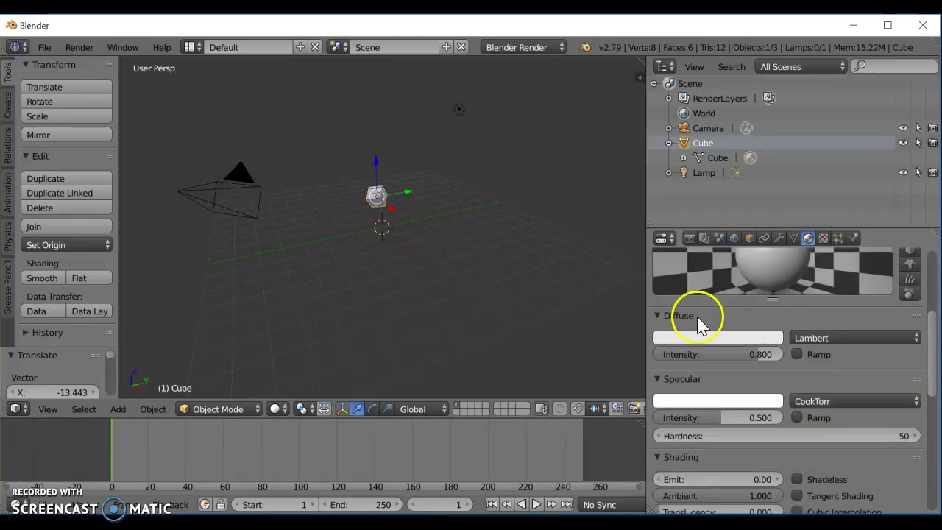
scroll(788, 368, up, 4)
scroll(784, 360, down, 4)
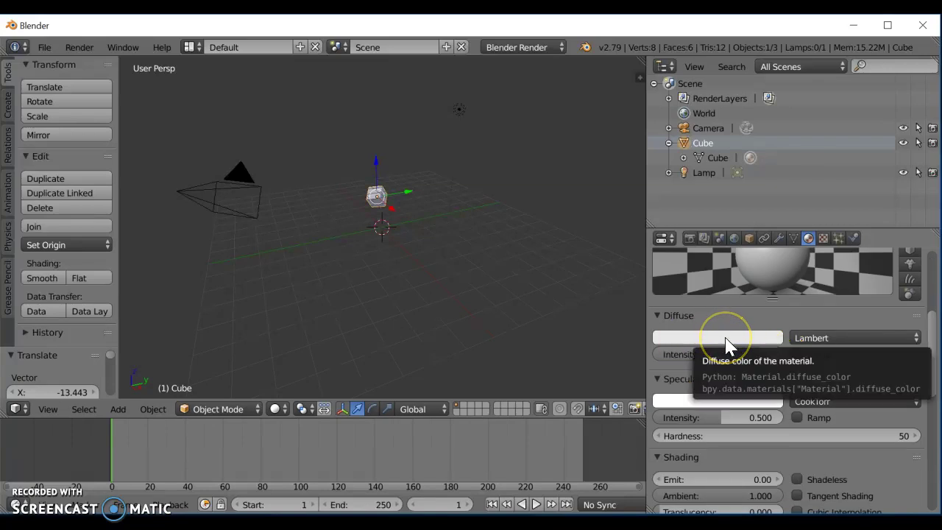
scroll(716, 375, down, 1)
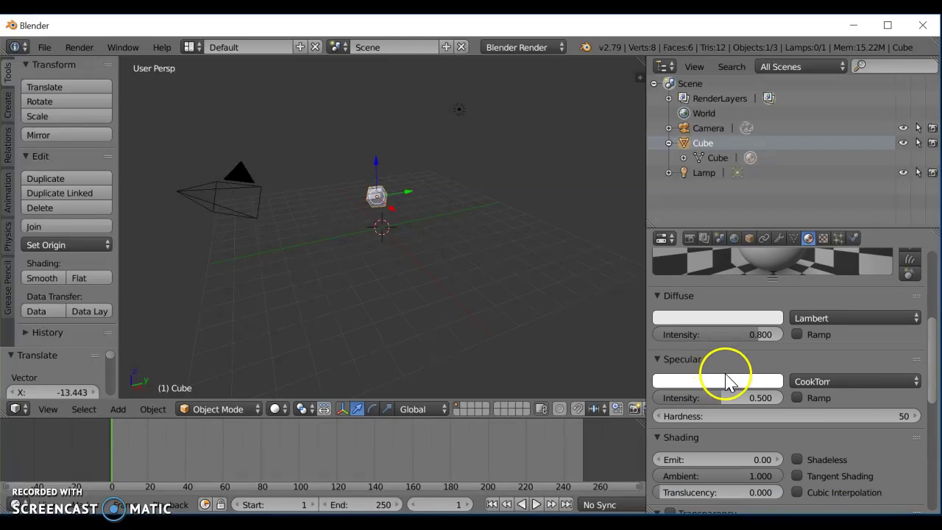
scroll(762, 320, up, 3)
scroll(762, 321, up, 3)
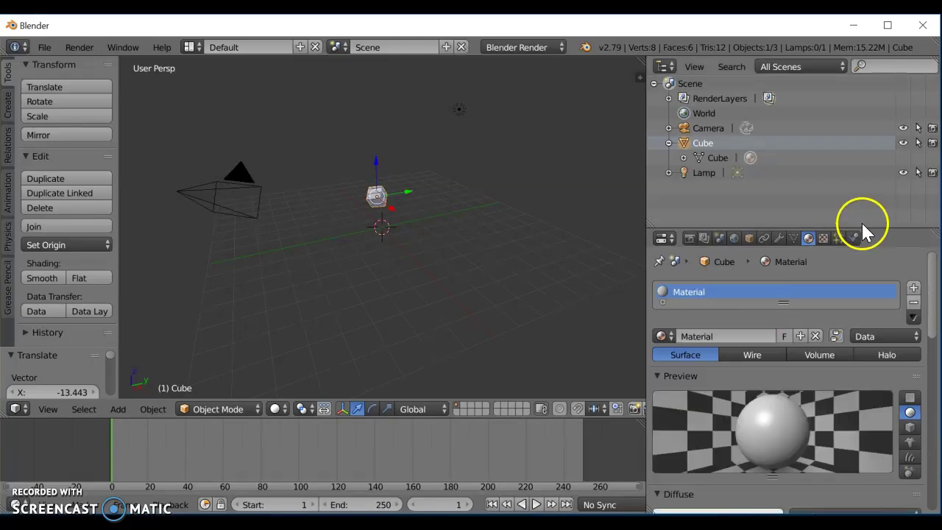
Examine the texture properties of the cube's material, including the texture slots, type and mapping.
click(823, 238)
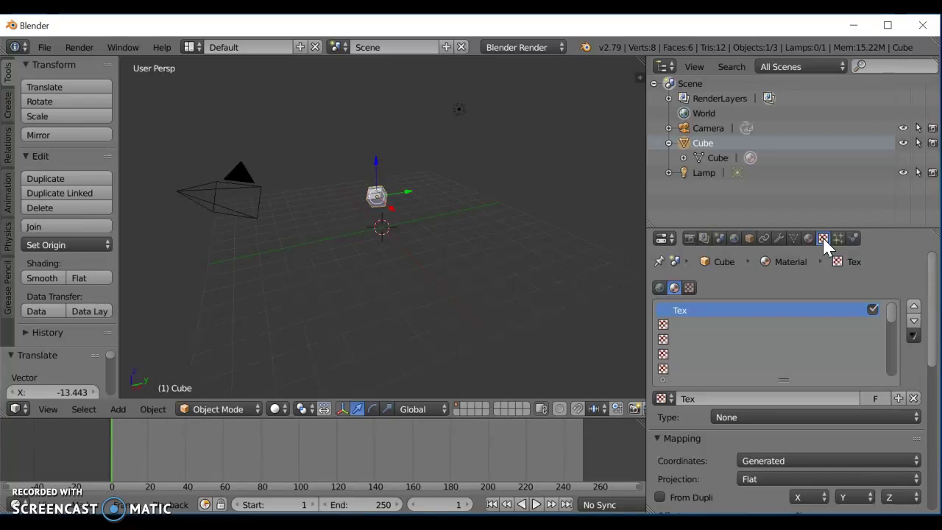
scroll(806, 380, down, 5)
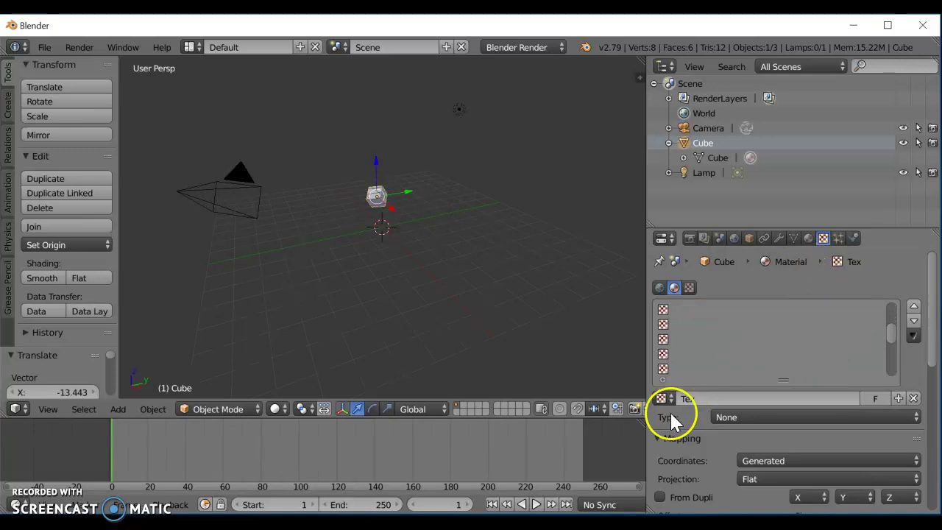
scroll(865, 323, up, 5)
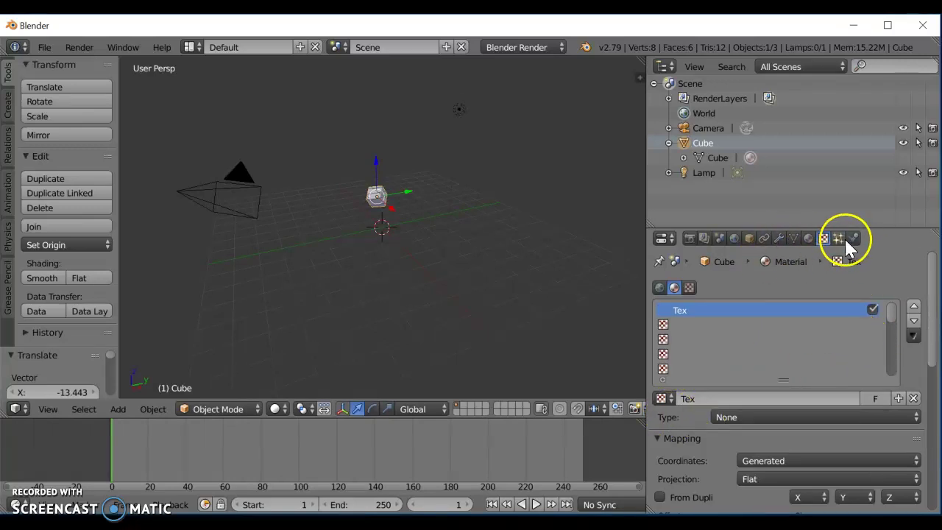
Bring up the pivot point options for the 3D viewport.
middle_drag(347, 290, 344, 254)
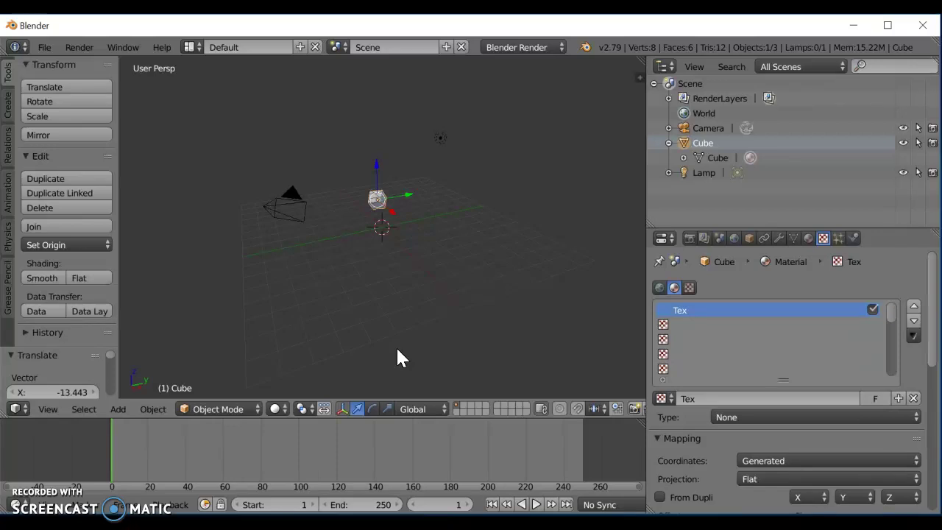
click(314, 407)
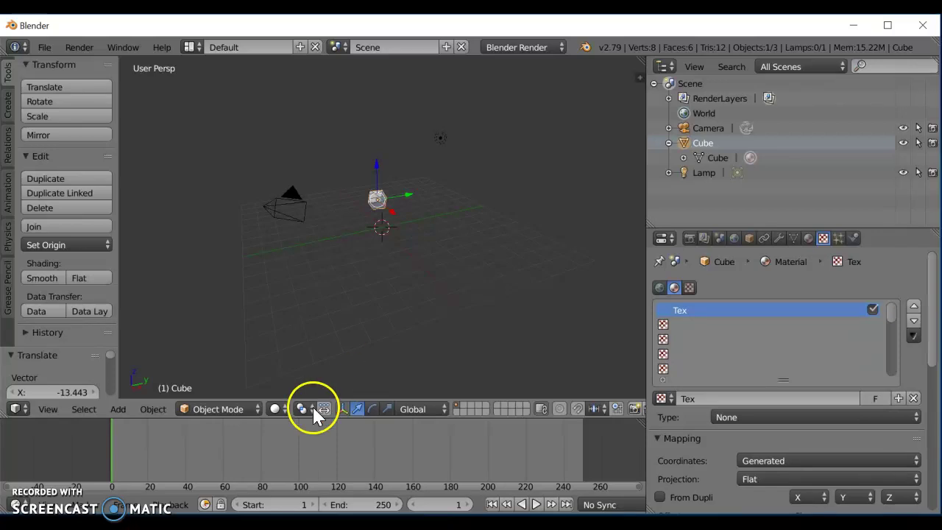